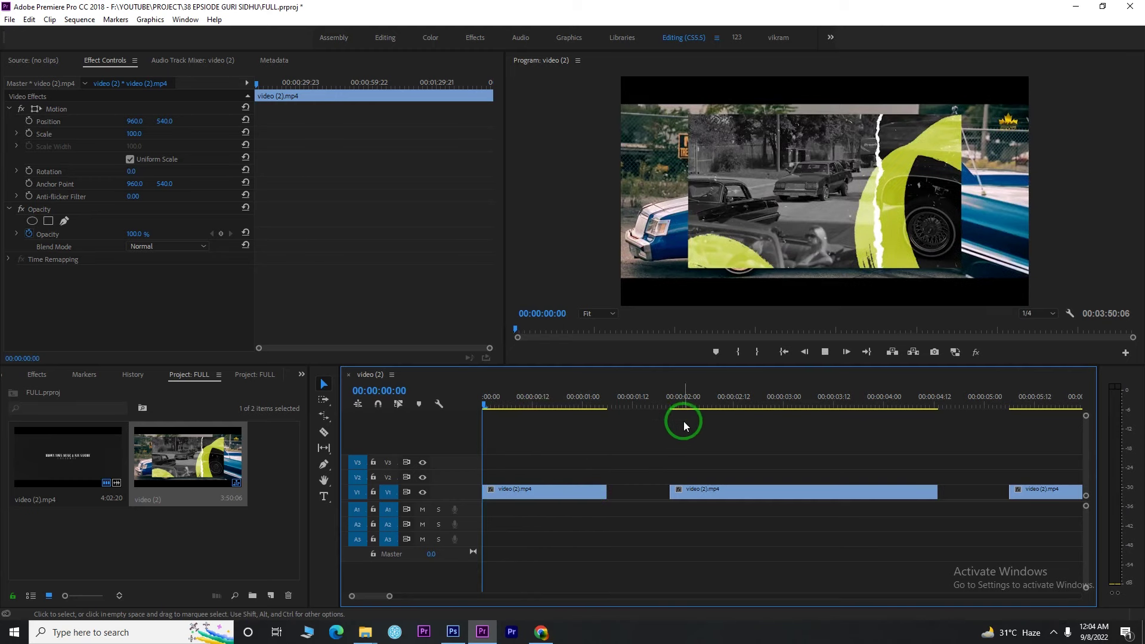
Enlarge the Program monitor and play the torn-paper split-screen example from the sequence start.
{"action": "left_click_drag", "start_coordinate": [632, 428], "coordinate": [627, 434]}
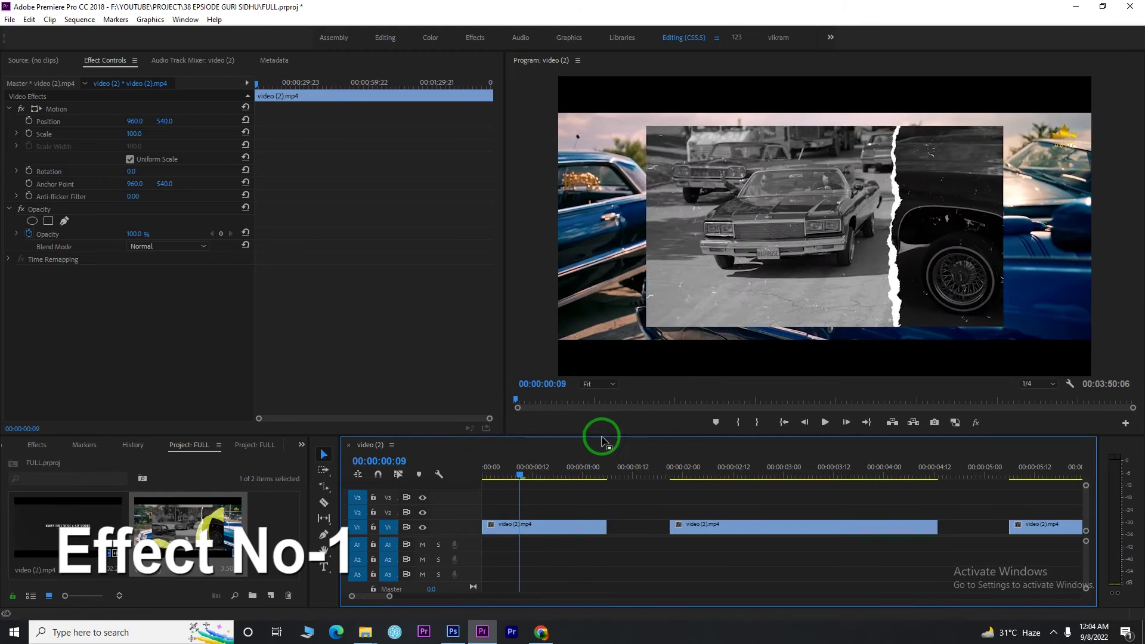
{"action": "key", "text": "Home"}
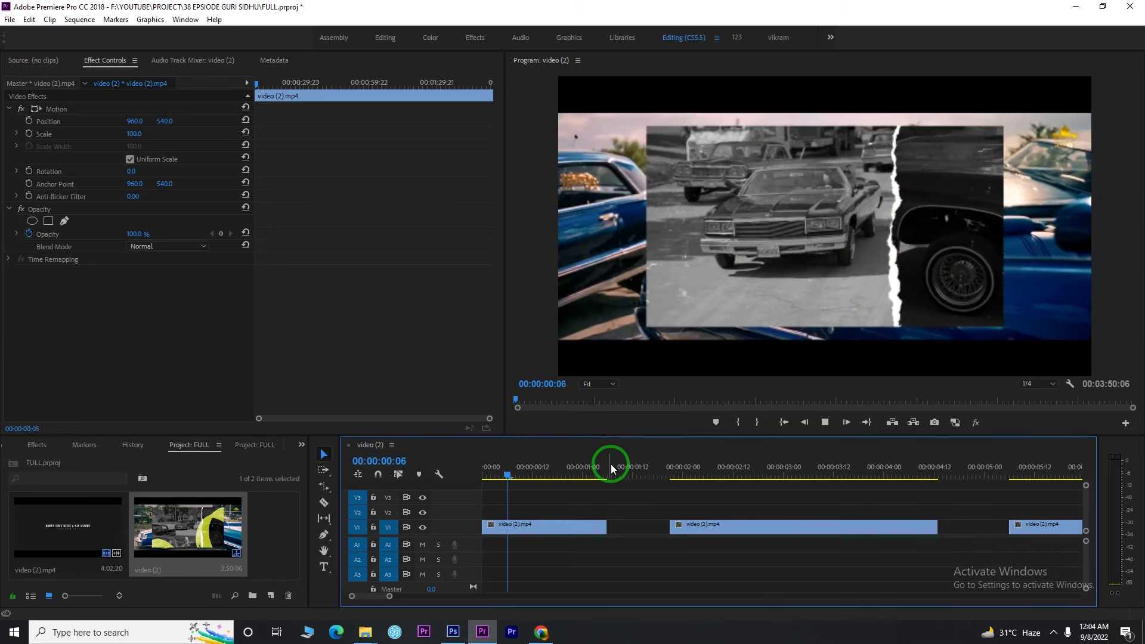
{"action": "key", "text": "space"}
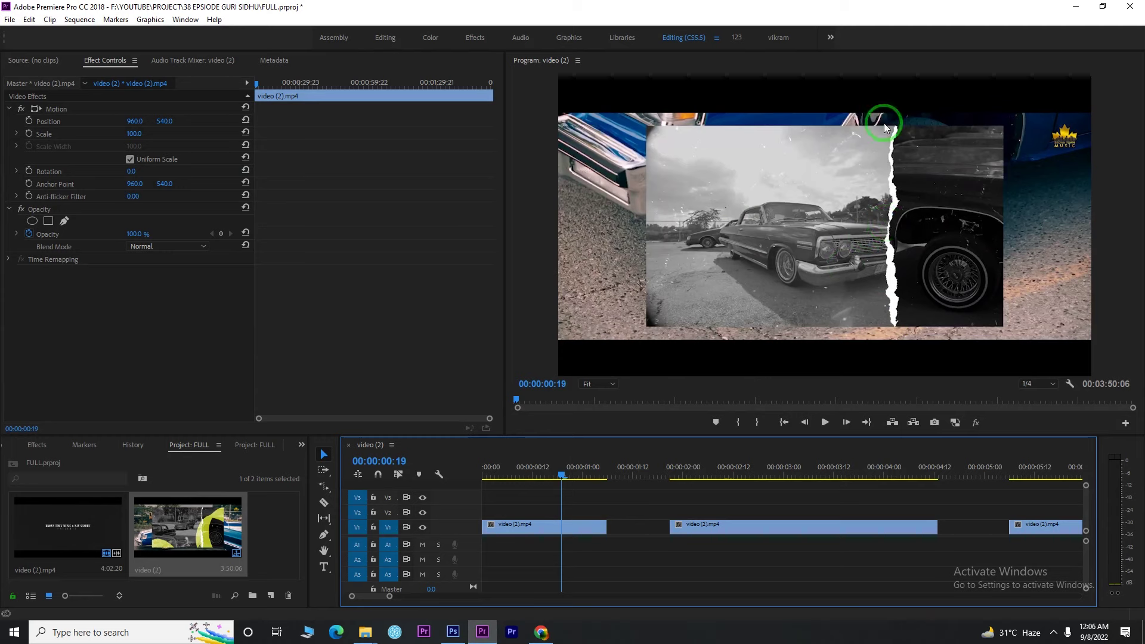
{"action": "left_click", "coordinate": [892, 171]}
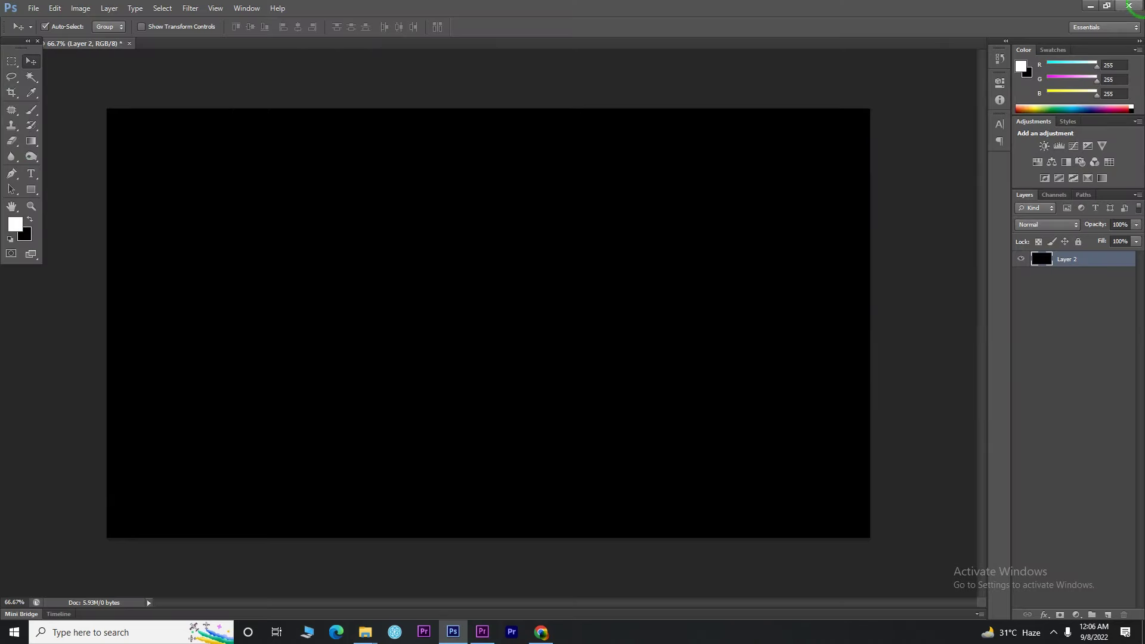
Paint a rough white vertical tear line on Layer 3 with a brush preset, then hide black Layer 2.
{"action": "left_click", "coordinate": [32, 111]}
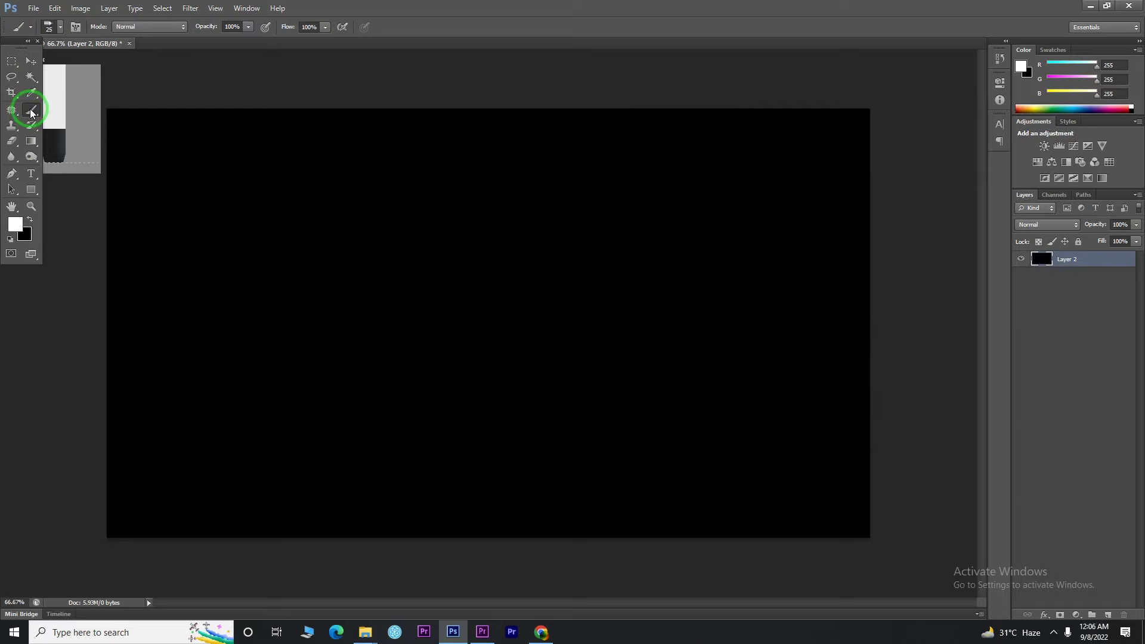
{"action": "left_click", "coordinate": [49, 27]}
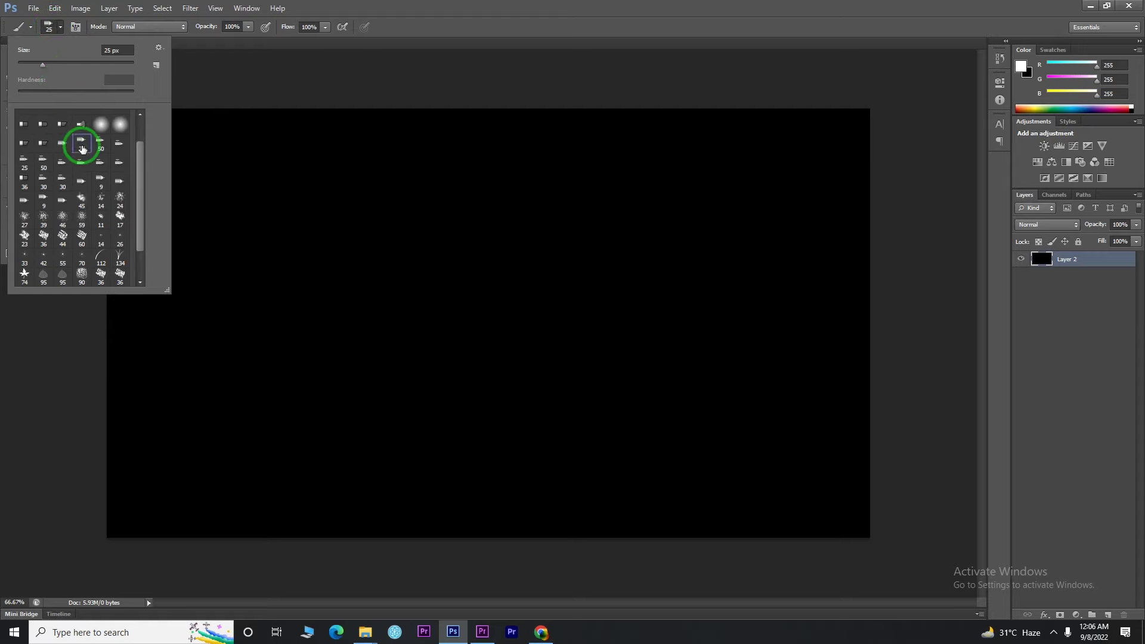
{"action": "left_click_drag", "start_coordinate": [662, 92], "coordinate": [642, 459]}
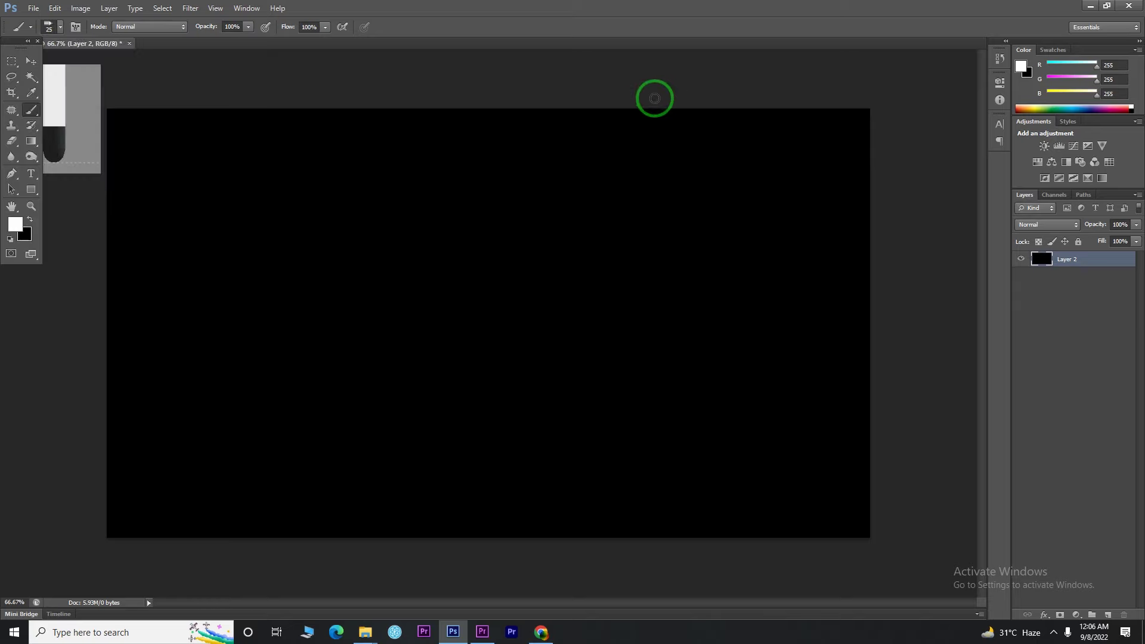
{"action": "key", "text": "ctrl+z"}
{"action": "mouse_move", "coordinate": [673, 109]}
{"action": "left_mouse_down"}
{"action": "mouse_move", "coordinate": [684, 424]}
{"action": "mouse_move", "coordinate": [671, 557]}
{"action": "left_mouse_up"}
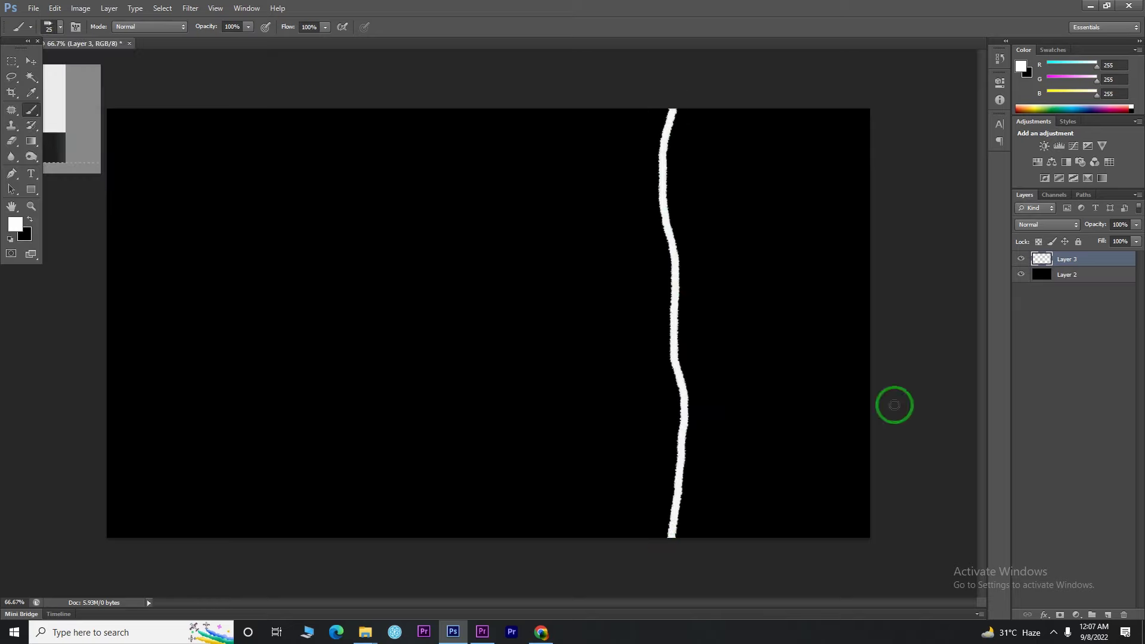
{"action": "left_click", "coordinate": [1021, 275]}
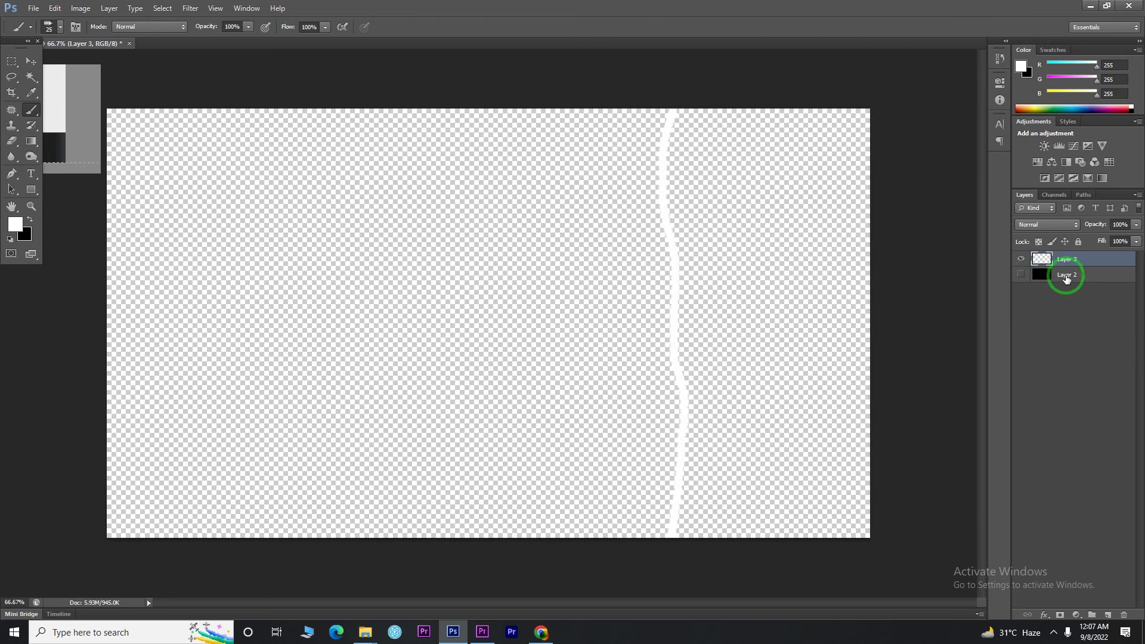
Export the tear line with Save for Web as a transparent PNG-24 to the Desktop.
{"action": "left_click", "coordinate": [35, 9]}
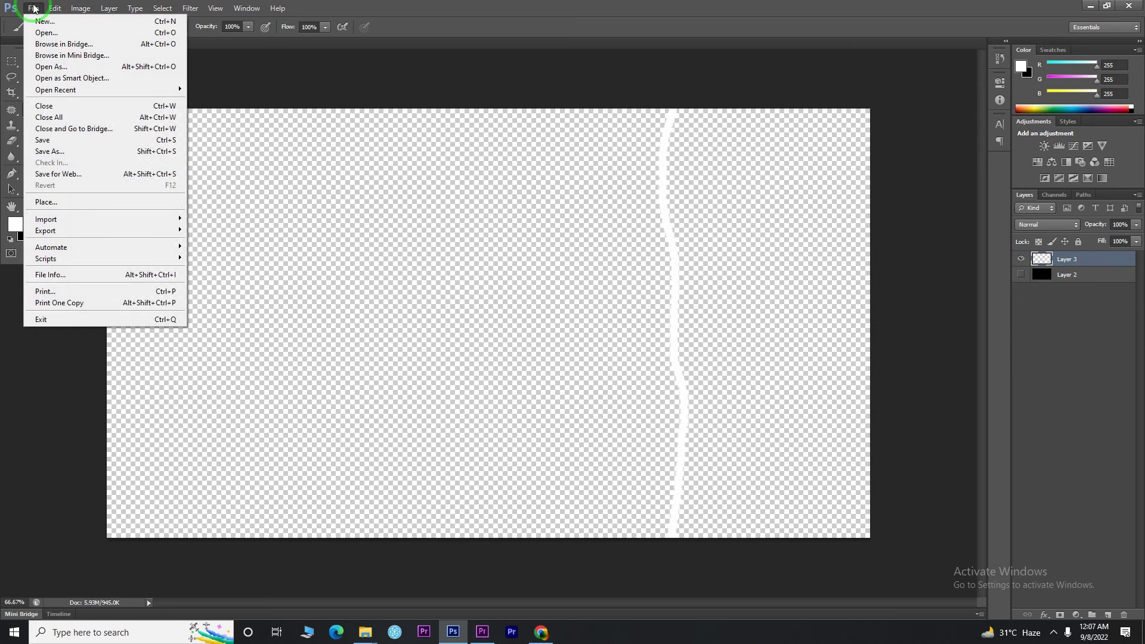
{"action": "left_click", "coordinate": [58, 174]}
{"action": "left_click", "coordinate": [1017, 44]}
{"action": "left_click", "coordinate": [995, 80]}
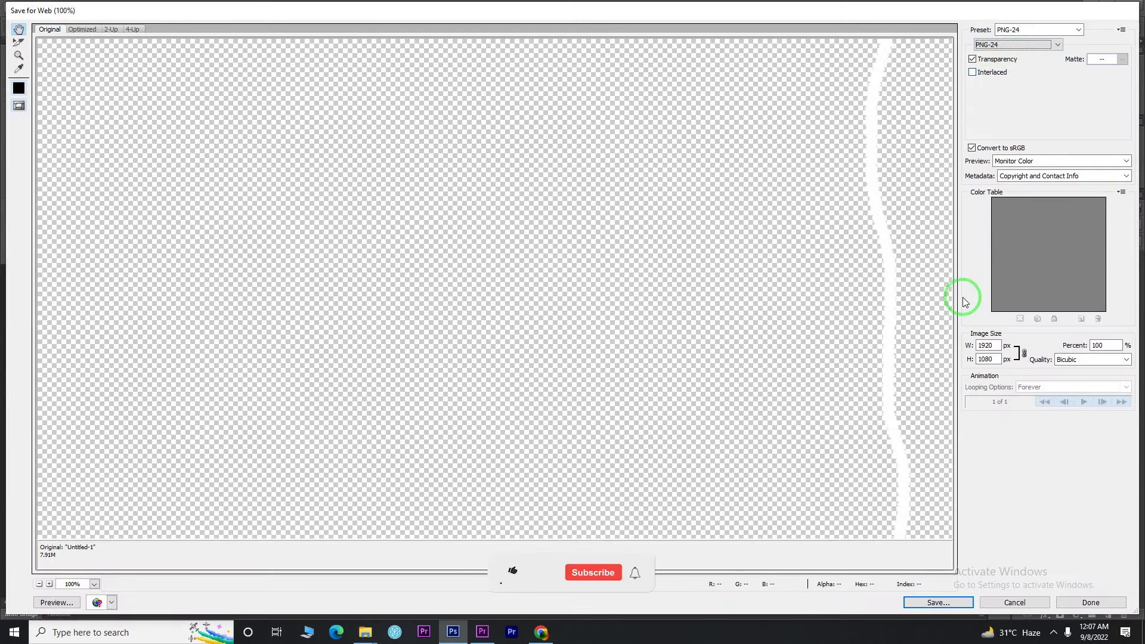
{"action": "left_click", "coordinate": [1026, 45]}
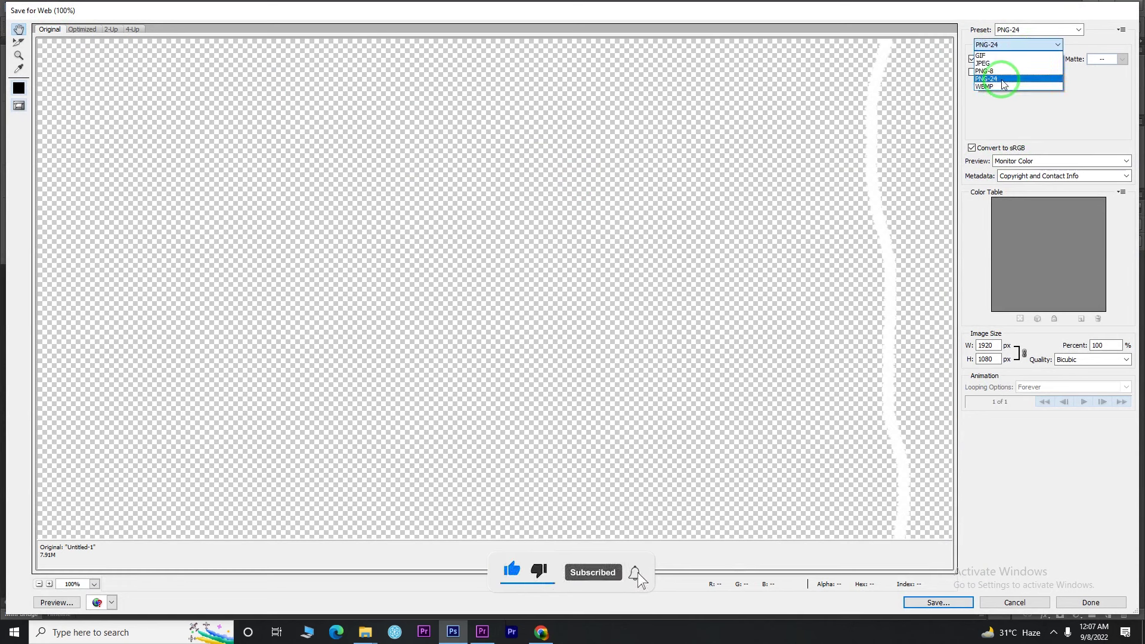
{"action": "left_click", "coordinate": [1003, 84]}
{"action": "left_click", "coordinate": [943, 601]}
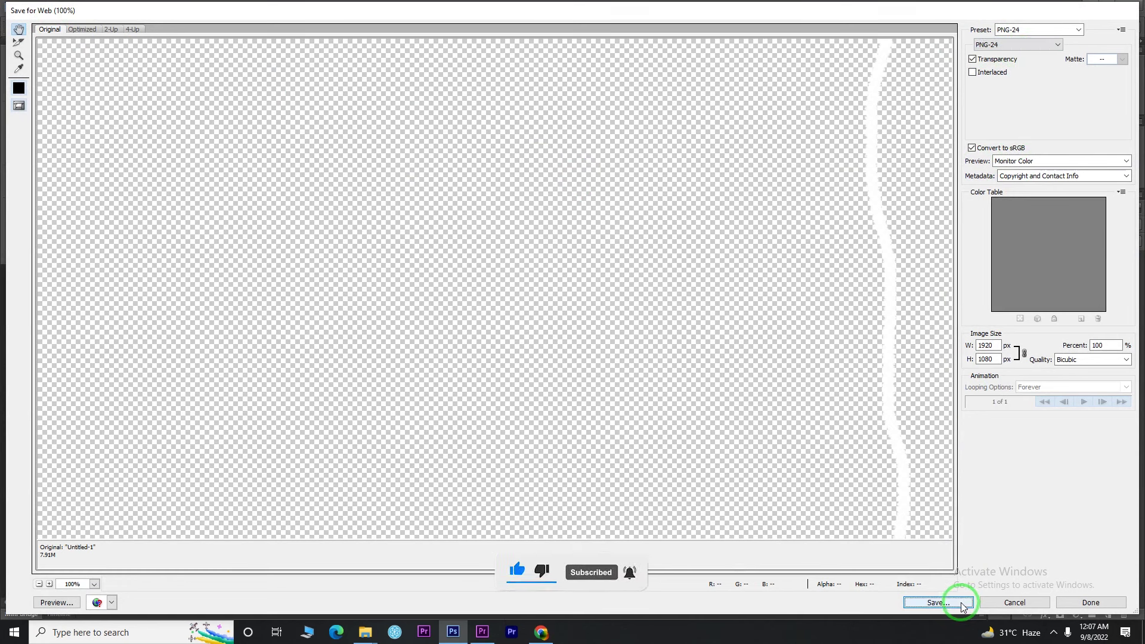
{"action": "left_click", "coordinate": [41, 113]}
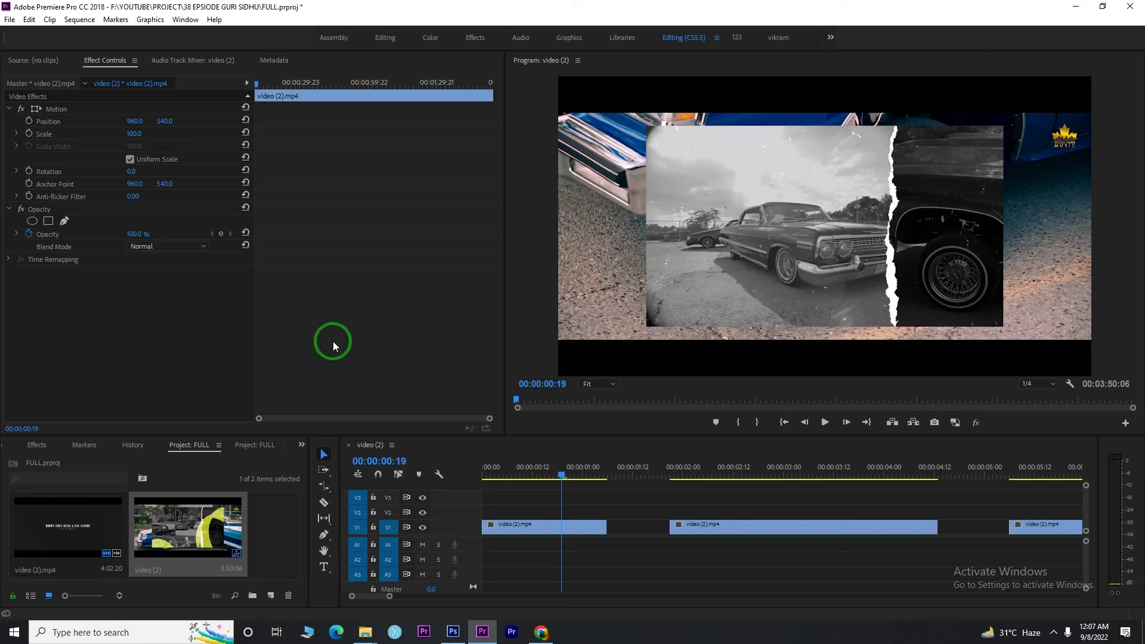
{"action": "left_click", "coordinate": [366, 634]}
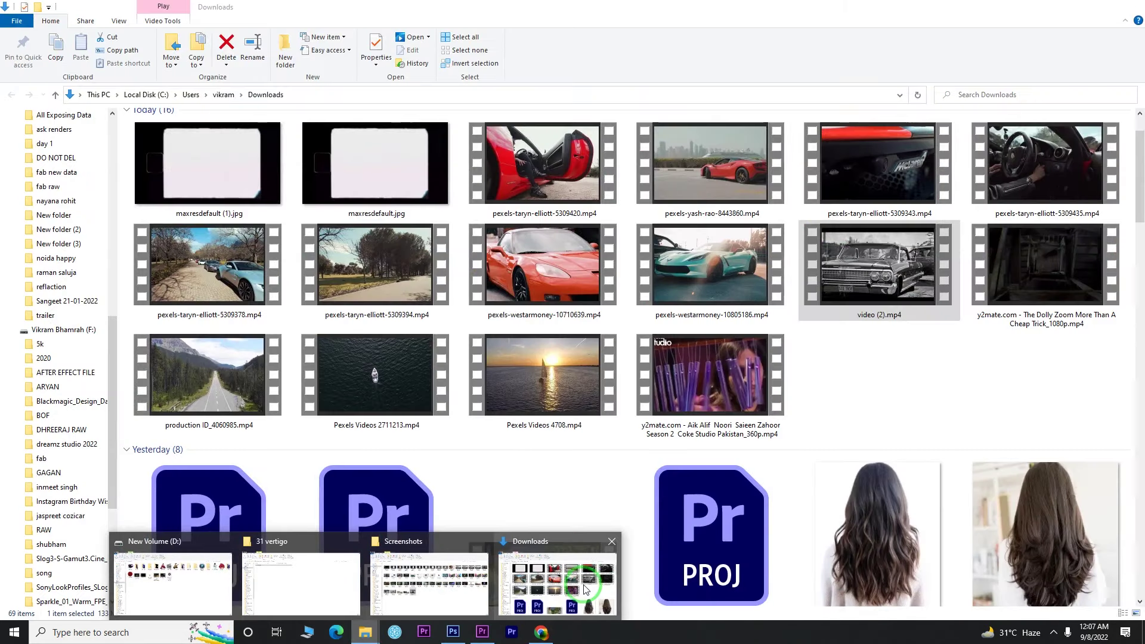
Drag the pexels-taryn-elliott-5309343 and pexels-westarmoney-10710639 clips from Downloads into the Premiere Project panel.
{"action": "left_click", "coordinate": [558, 573]}
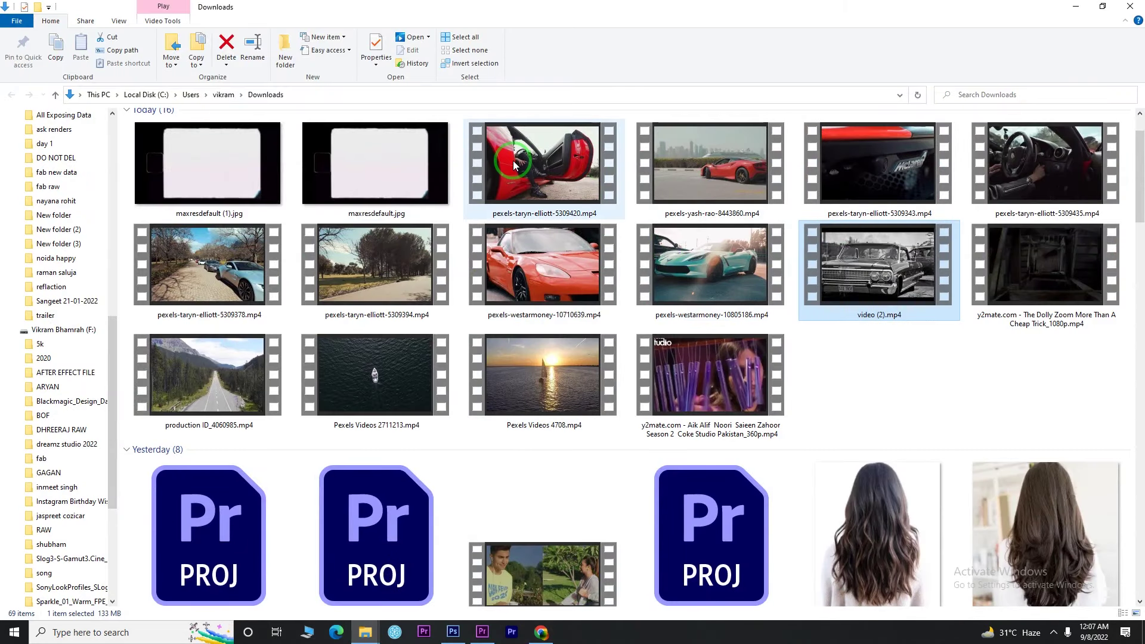
{"action": "left_click", "coordinate": [876, 170]}
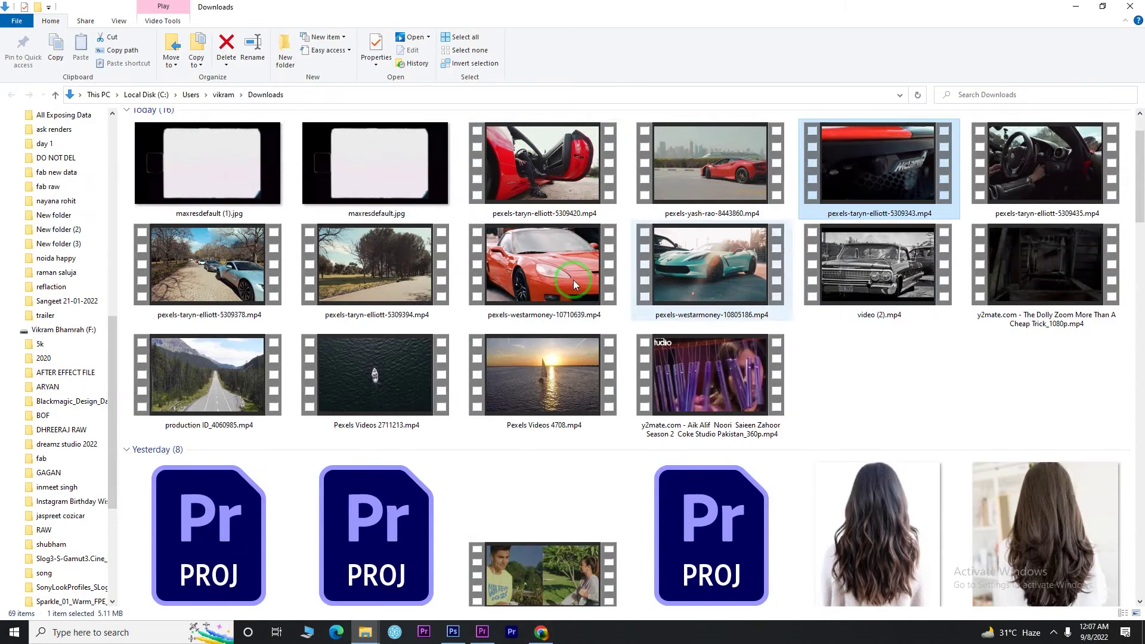
{"action": "left_click", "coordinate": [541, 278], "text": "ctrl"}
{"action": "left_click_drag", "start_coordinate": [835, 176], "coordinate": [460, 631]}
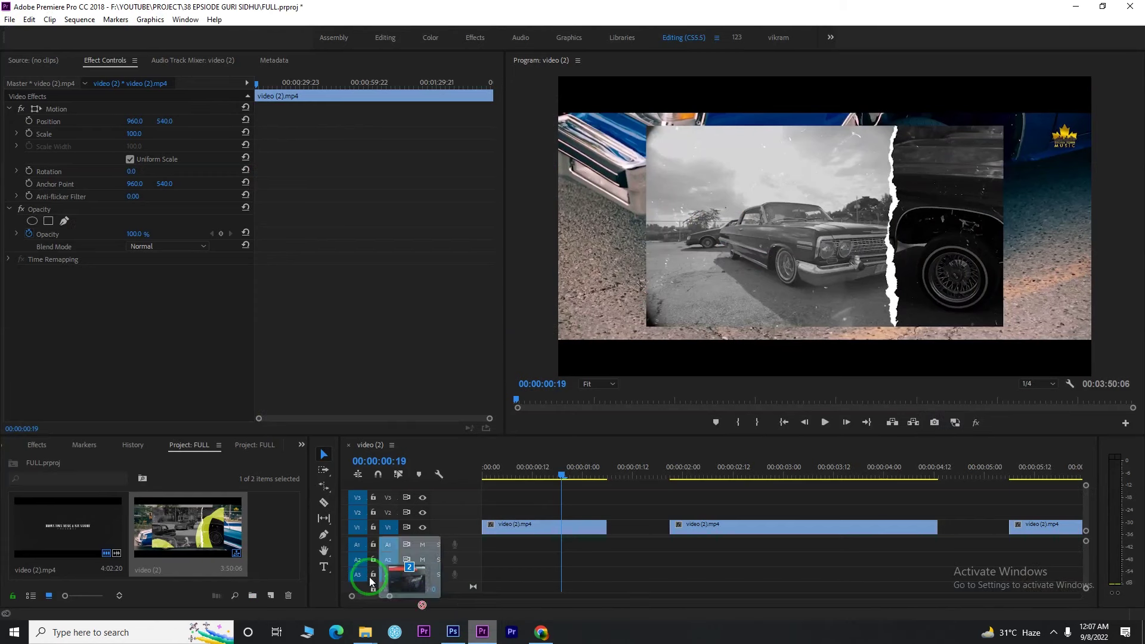
{"action": "left_click_drag", "start_coordinate": [460, 632], "coordinate": [271, 548]}
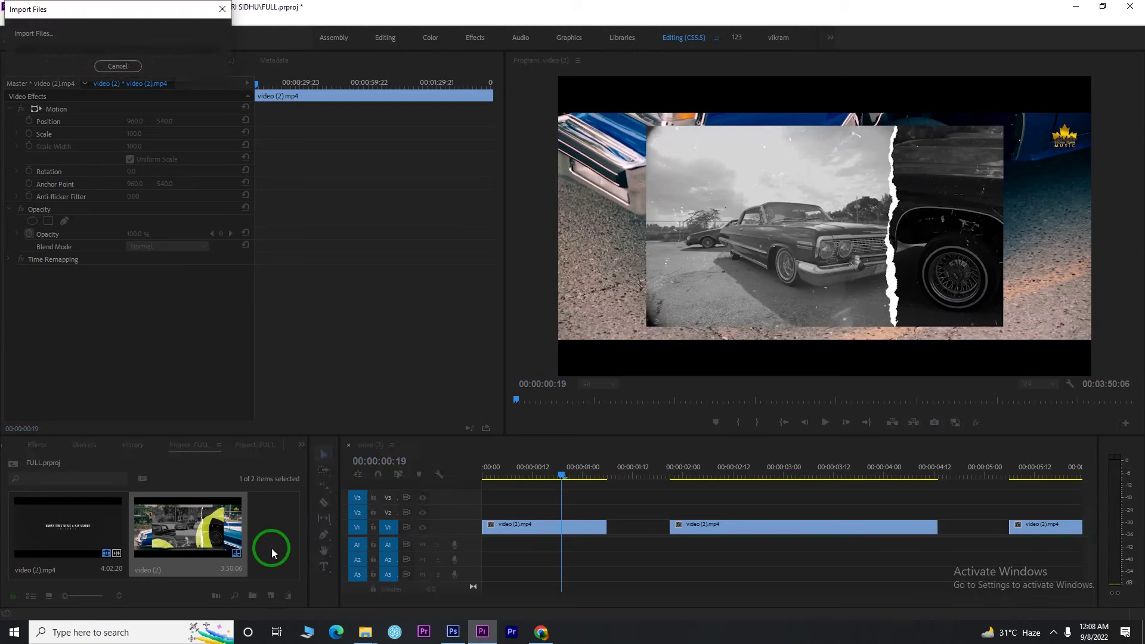
Create Sequence 02, drop both car clips on V1, and change the sequence settings to match them.
{"action": "left_click", "coordinate": [351, 415]}
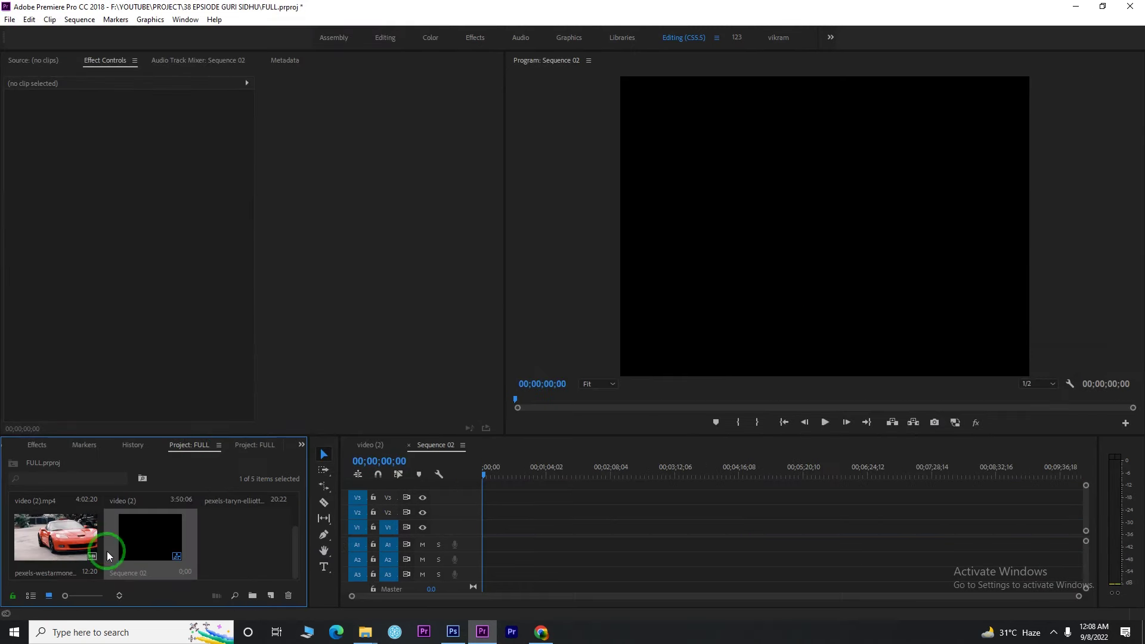
{"action": "scroll", "coordinate": [228, 543], "scroll_direction": "up", "scroll_amount": 1}
{"action": "left_click", "coordinate": [227, 543]}
{"action": "scroll", "coordinate": [189, 554], "scroll_direction": "down", "scroll_amount": 1}
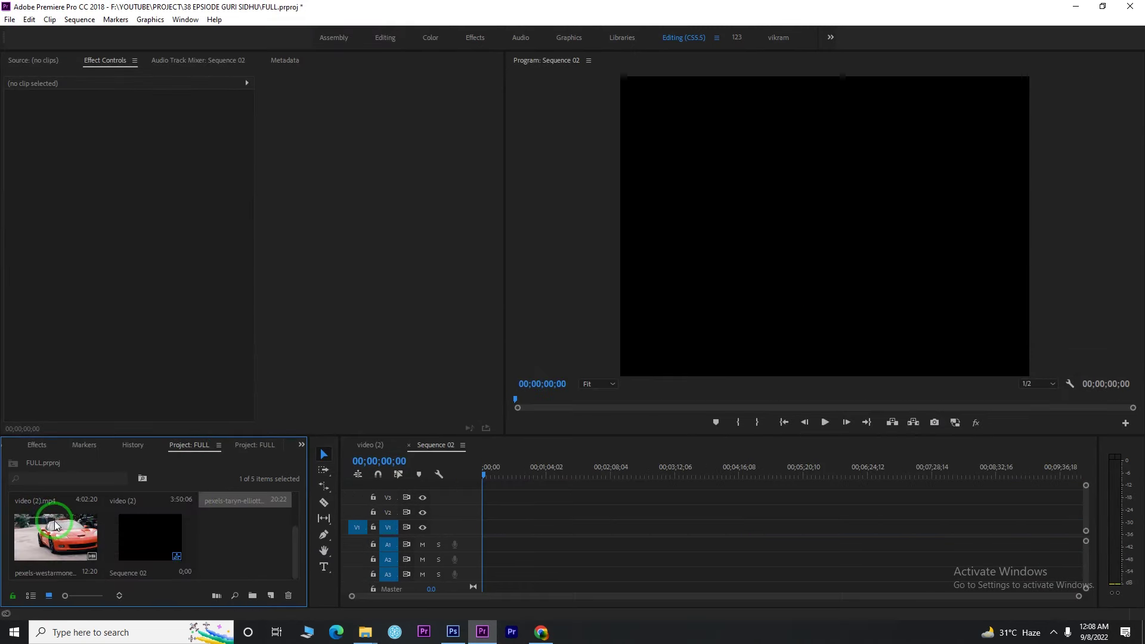
{"action": "left_click", "coordinate": [55, 521], "text": "ctrl"}
{"action": "left_click_drag", "start_coordinate": [254, 515], "coordinate": [541, 536]}
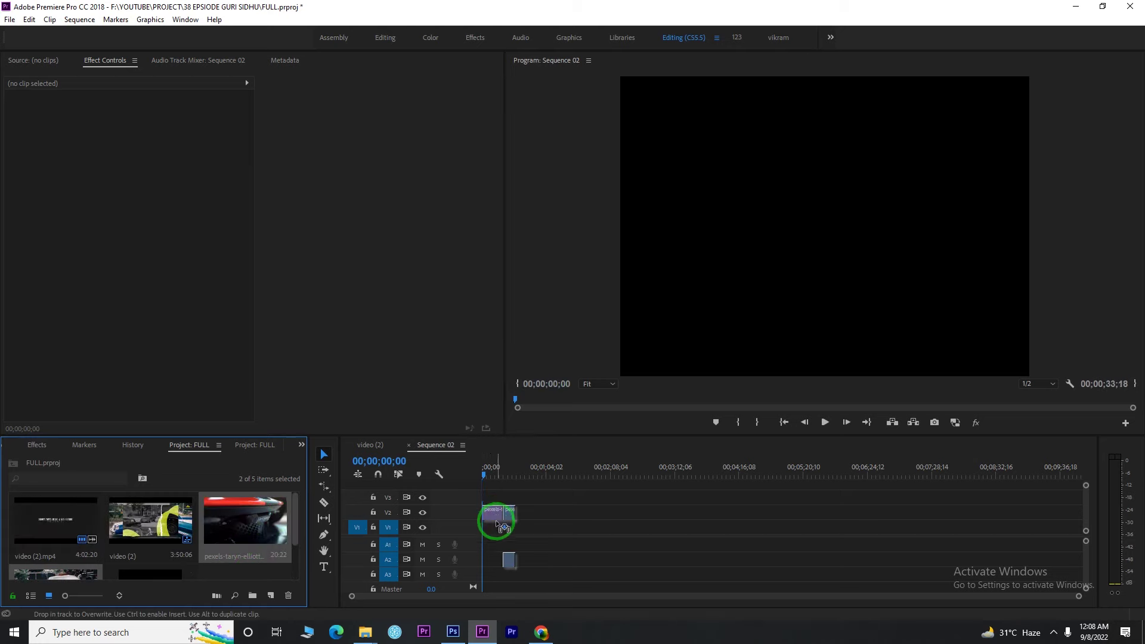
{"action": "left_click", "coordinate": [591, 340]}
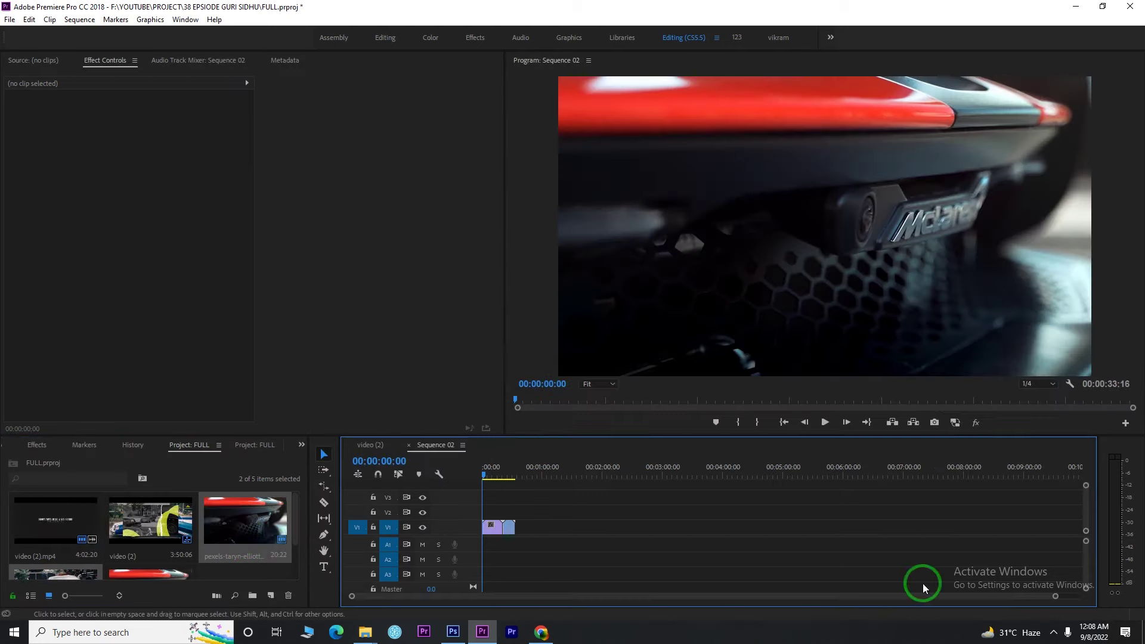
{"action": "left_click_drag", "start_coordinate": [1069, 597], "coordinate": [696, 596]}
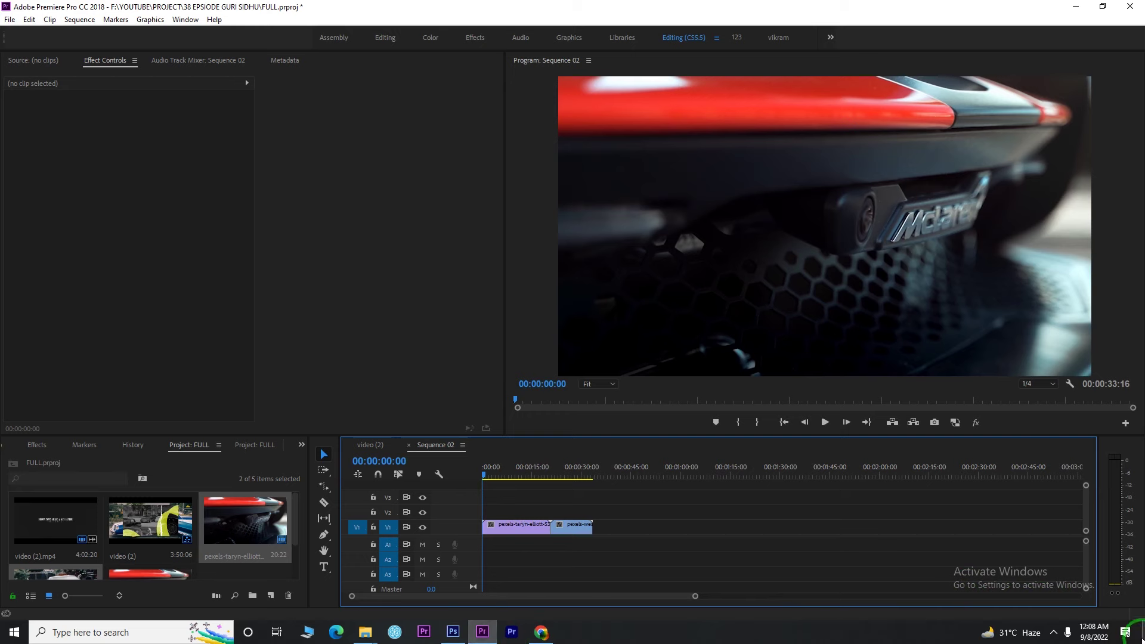
{"action": "left_click", "coordinate": [1131, 633]}
{"action": "left_click", "coordinate": [138, 514]}
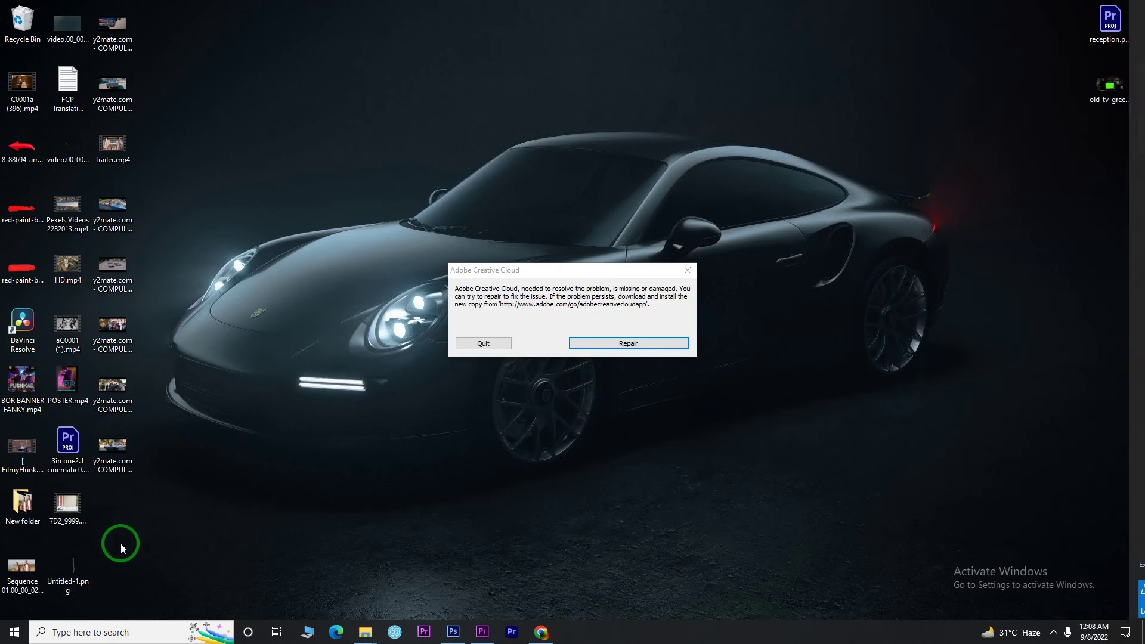
Drop Untitled-1.png from the desktop onto V2 and stretch it across the first car clip.
{"action": "left_click_drag", "start_coordinate": [67, 566], "coordinate": [480, 566]}
{"action": "mouse_move", "coordinate": [483, 616]}
{"action": "left_mouse_down"}
{"action": "mouse_move", "coordinate": [485, 512]}
{"action": "mouse_move", "coordinate": [557, 512]}
{"action": "left_mouse_up"}
{"action": "left_click_drag", "start_coordinate": [694, 596], "coordinate": [565, 596]}
{"action": "left_click", "coordinate": [728, 167]}
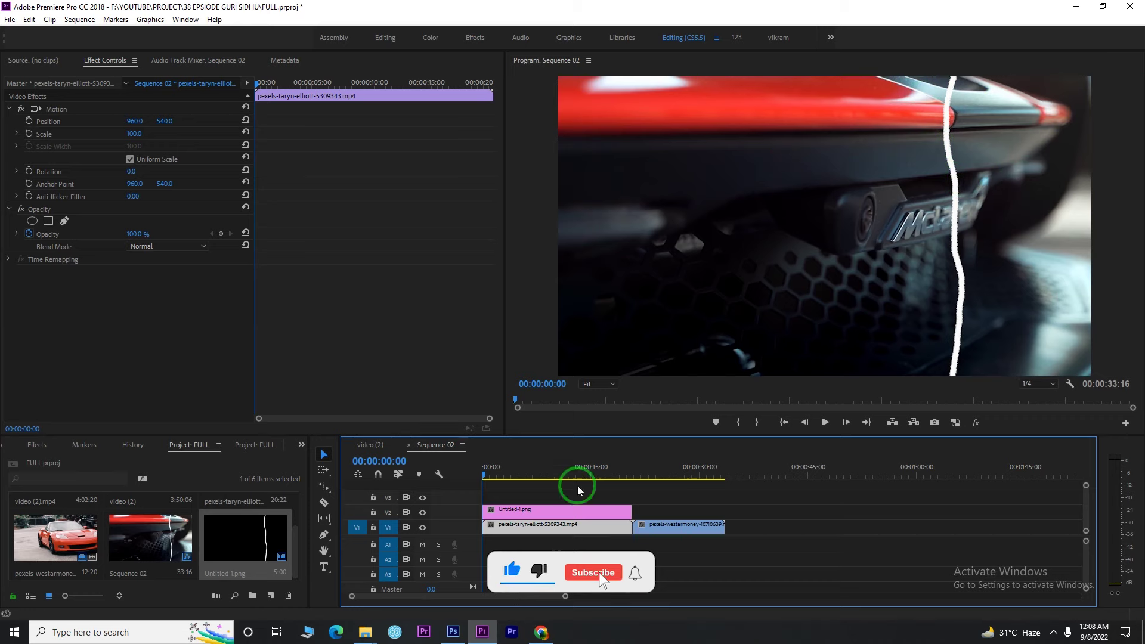
Move the McLaren and tear-line clips up a track and place the Corvette clip on V2 at 00:00.
{"action": "left_click", "coordinate": [553, 510]}
{"action": "left_click", "coordinate": [564, 527]}
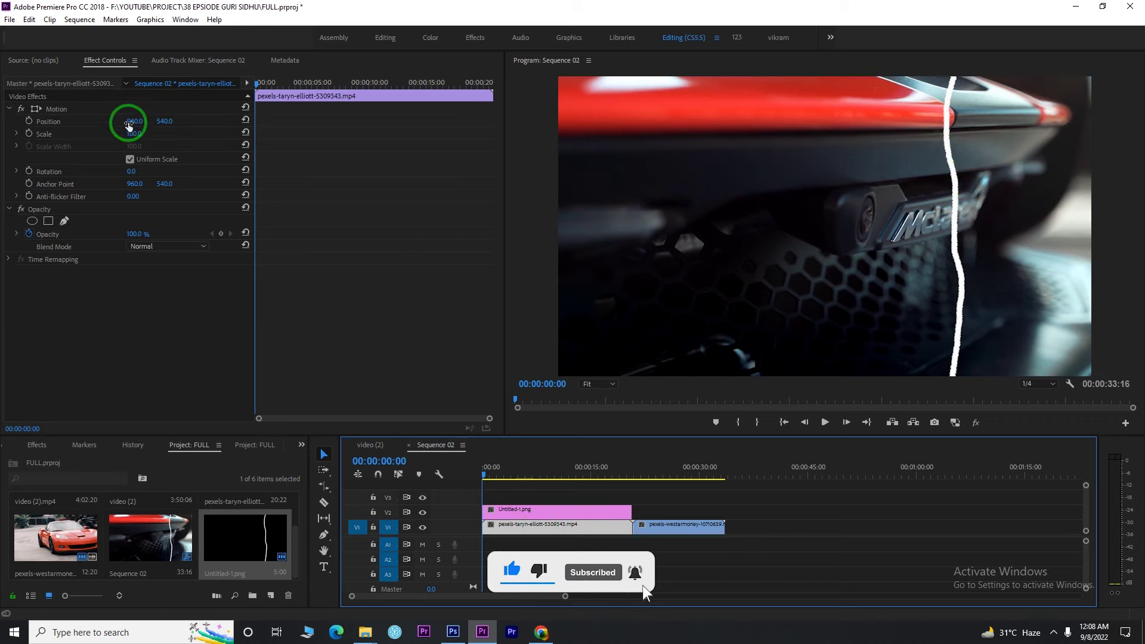
{"action": "left_click_drag", "start_coordinate": [133, 131], "coordinate": [389, 133]}
{"action": "left_click", "coordinate": [655, 531]}
{"action": "mouse_move", "coordinate": [655, 531]}
{"action": "left_mouse_down"}
{"action": "mouse_move", "coordinate": [508, 530]}
{"action": "mouse_move", "coordinate": [684, 530]}
{"action": "left_mouse_up"}
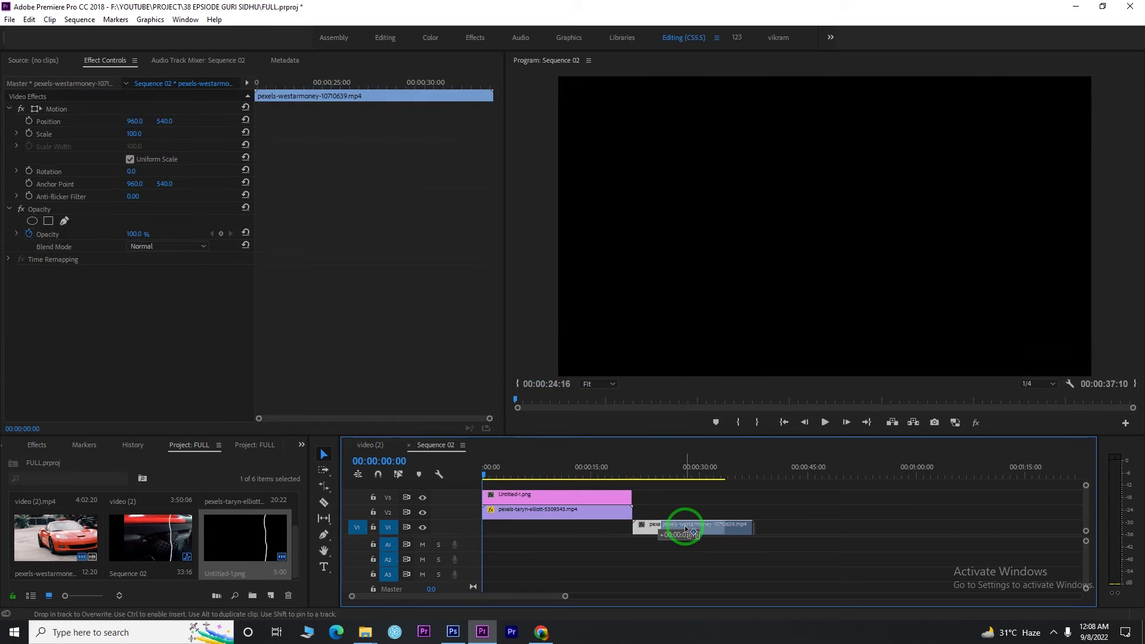
{"action": "left_click", "coordinate": [672, 476]}
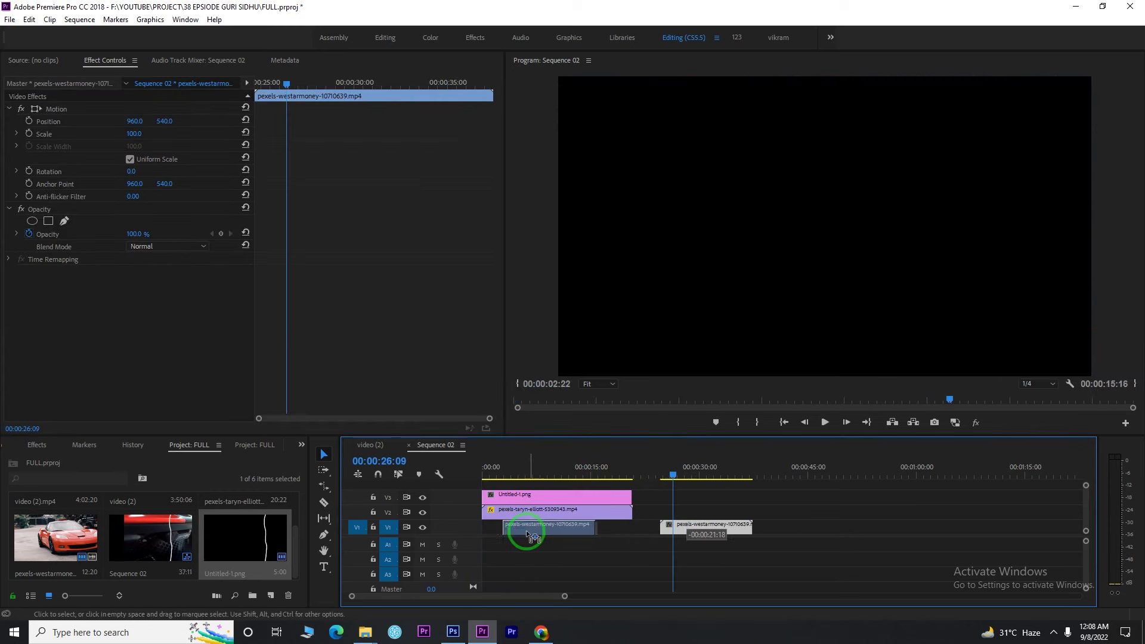
{"action": "left_click_drag", "start_coordinate": [683, 530], "coordinate": [499, 530]}
Shift the Corvette clip's Position to 513, 540 so the McLaren shows.
{"action": "left_click", "coordinate": [541, 514]}
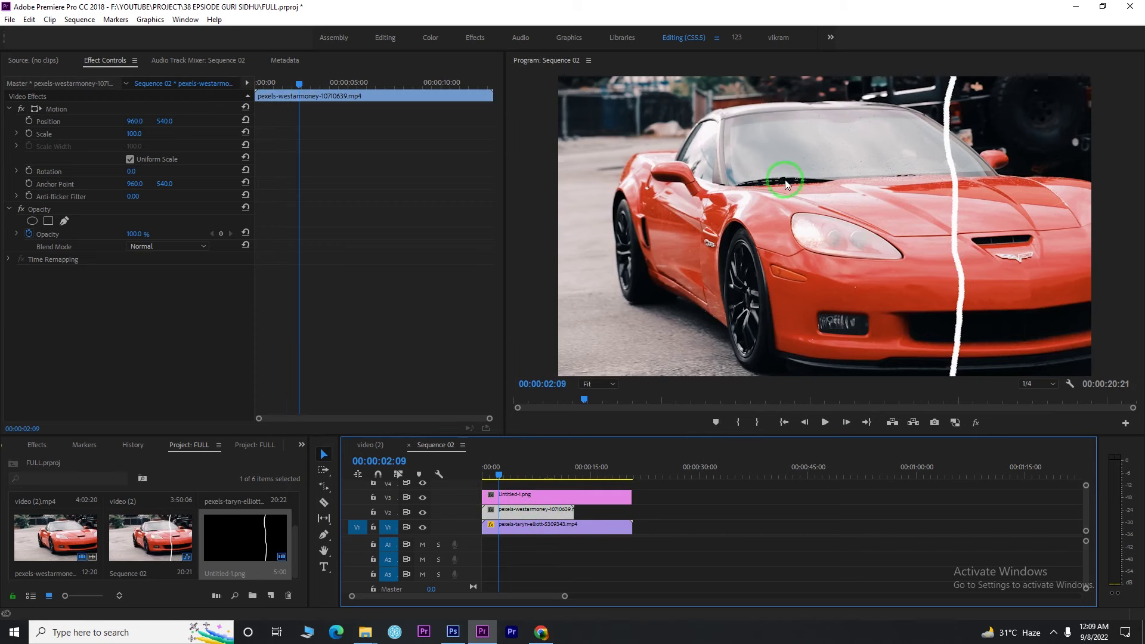
{"action": "left_click_drag", "start_coordinate": [141, 127], "coordinate": [124, 122]}
{"action": "left_click_drag", "start_coordinate": [733, 150], "coordinate": [742, 152]}
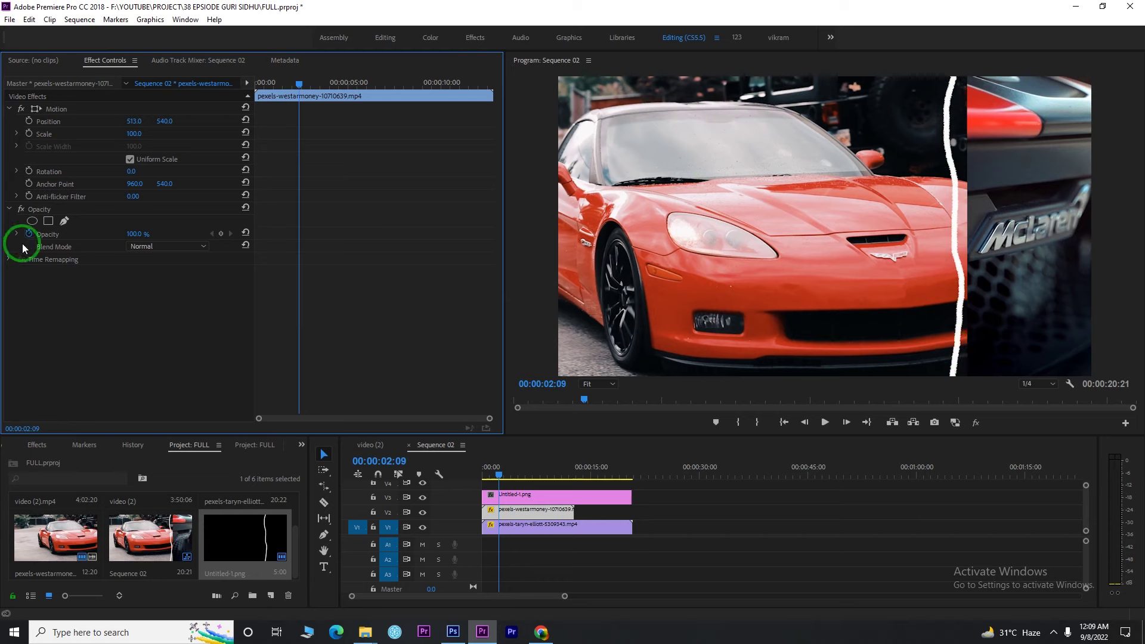
Draw a closed bezier Opacity mask on the Corvette along the torn line and right side of the frame.
{"action": "left_click", "coordinate": [65, 223]}
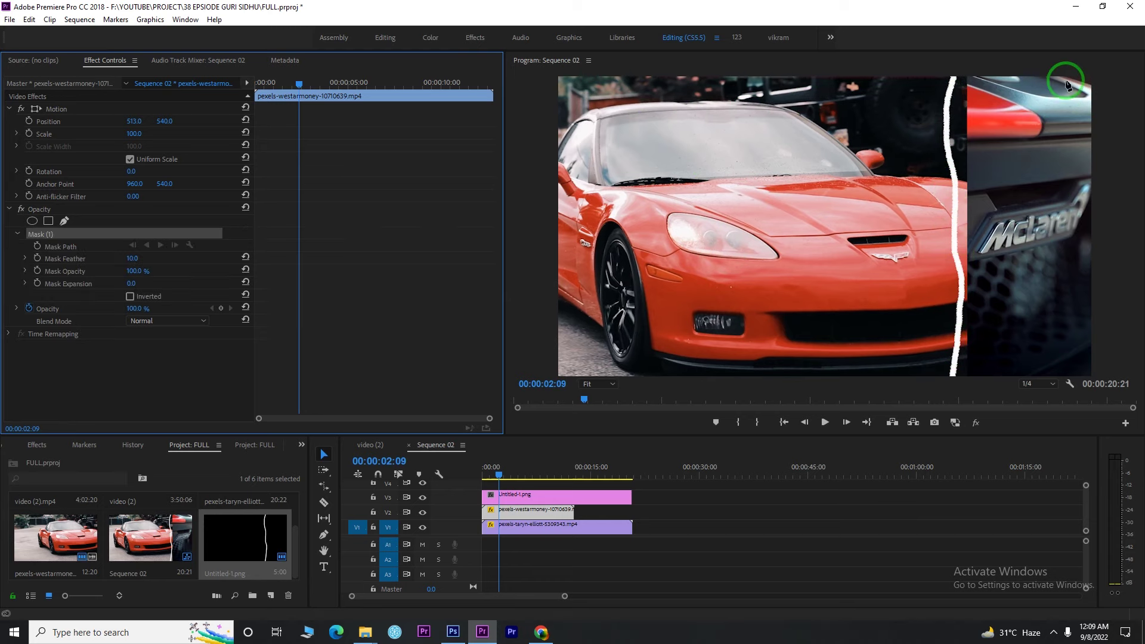
{"action": "left_click", "coordinate": [953, 79]}
{"action": "left_click_drag", "start_coordinate": [949, 146], "coordinate": [956, 201]}
{"action": "left_click", "coordinate": [961, 279]}
{"action": "left_click", "coordinate": [957, 323]}
{"action": "left_click", "coordinate": [952, 374]}
{"action": "left_click", "coordinate": [1115, 372]}
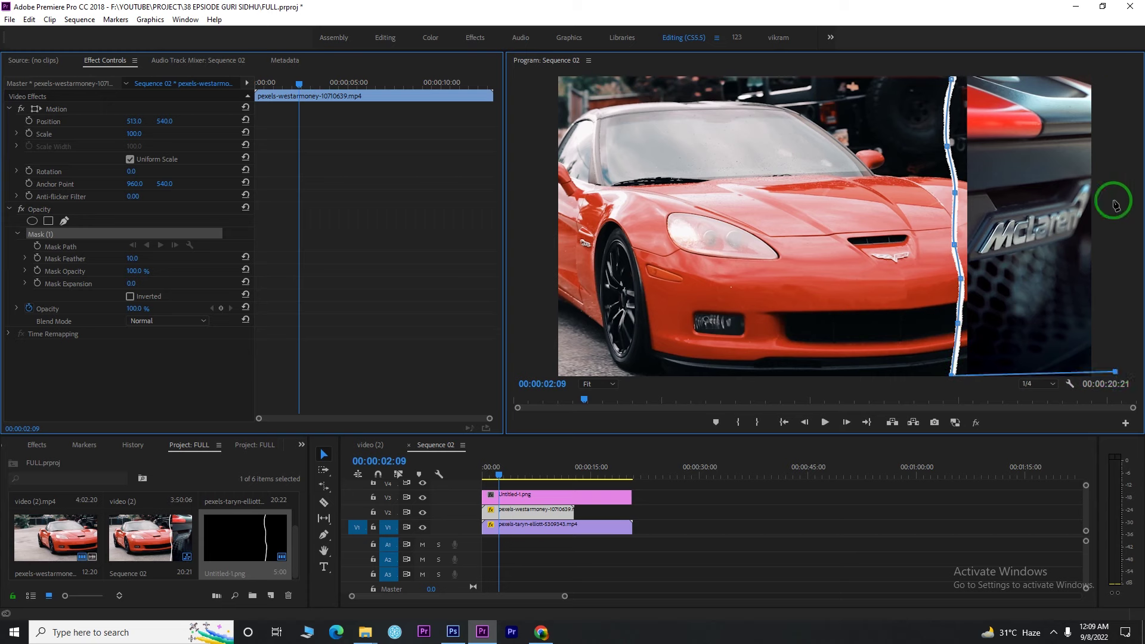
{"action": "left_click", "coordinate": [952, 80]}
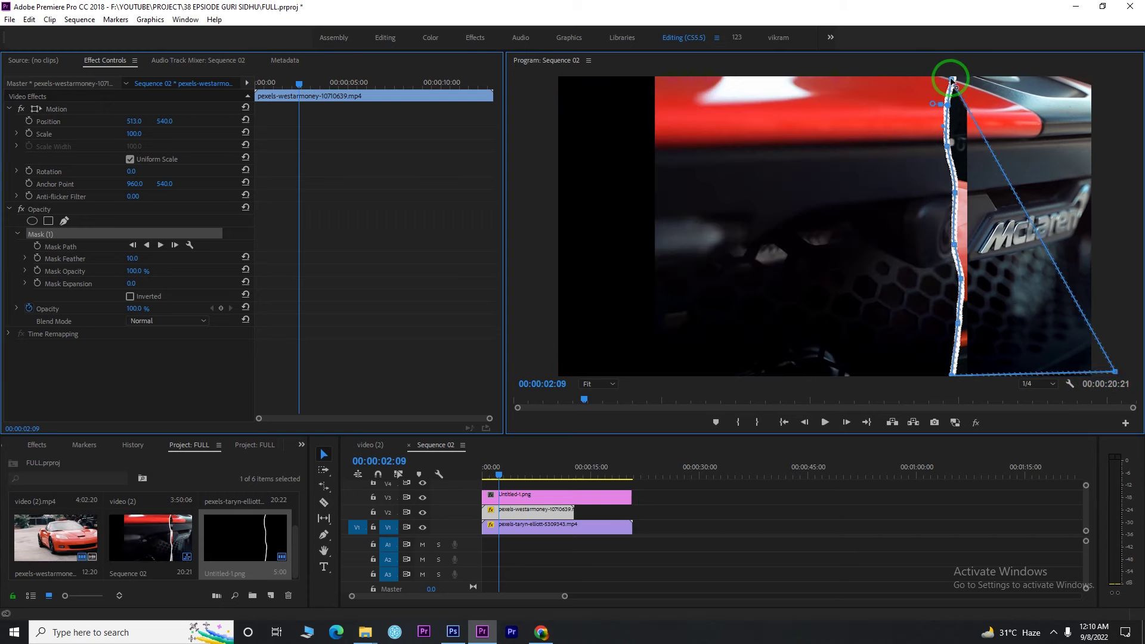
{"action": "left_click", "coordinate": [1102, 86]}
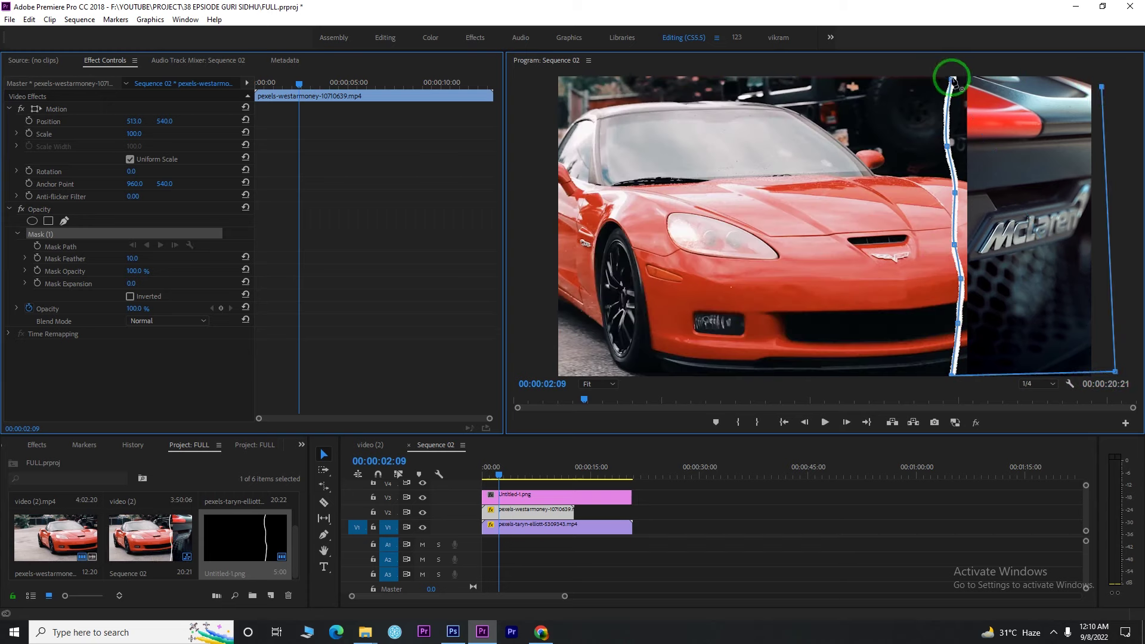
{"action": "left_click", "coordinate": [953, 80]}
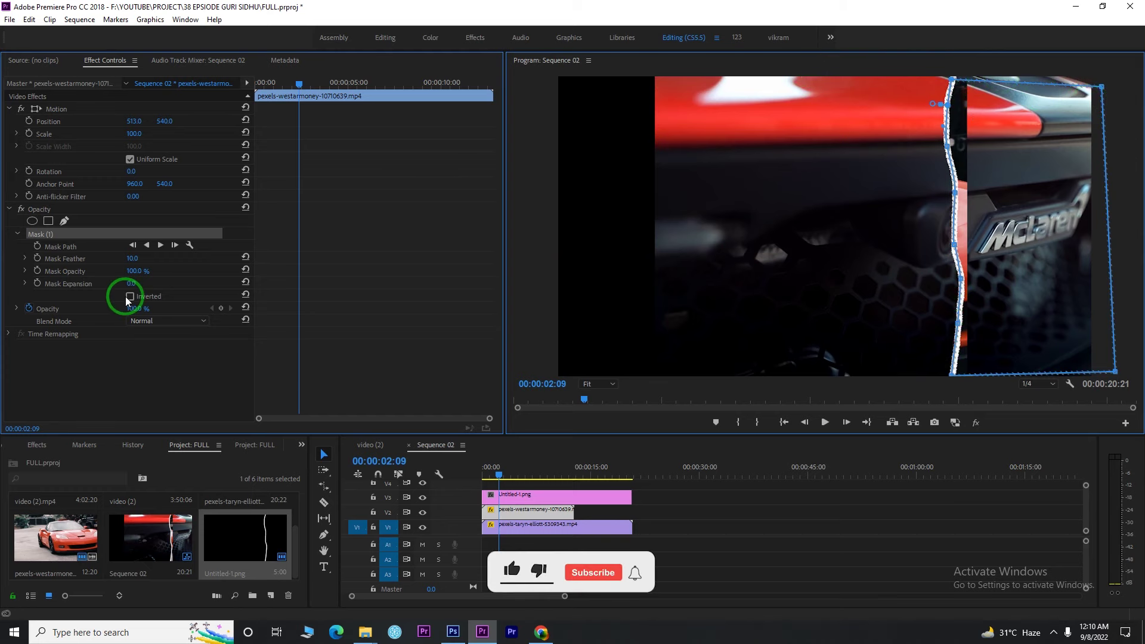
Play back the masked split screen, then select all three clips in the sequence.
{"action": "left_click", "coordinate": [614, 490]}
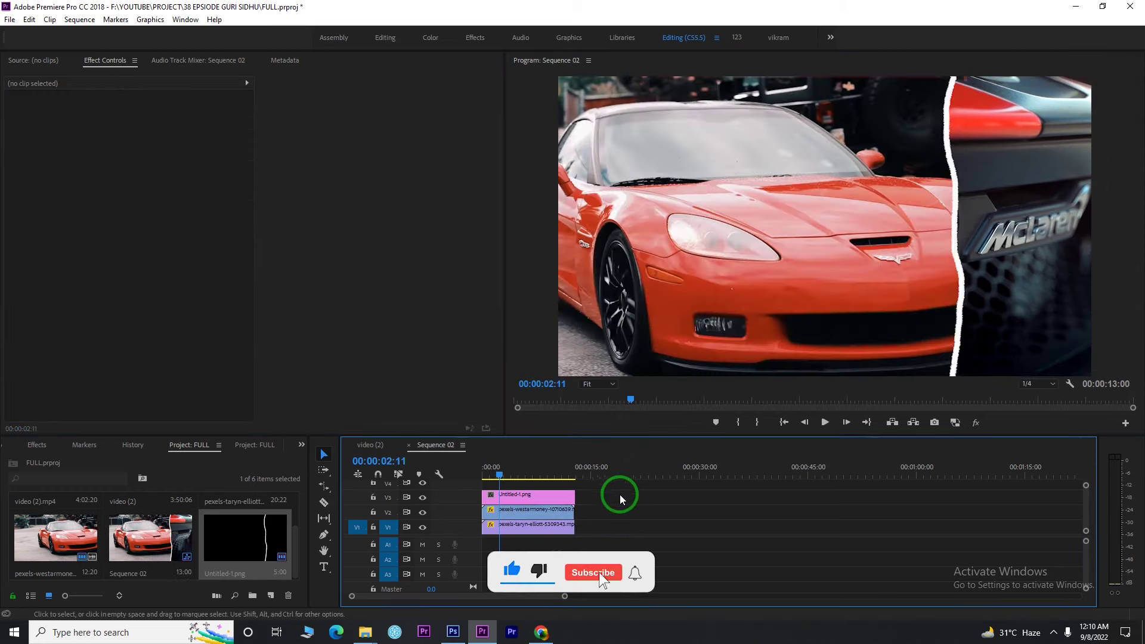
{"action": "left_click", "coordinate": [459, 471]}
{"action": "key", "text": "space"}
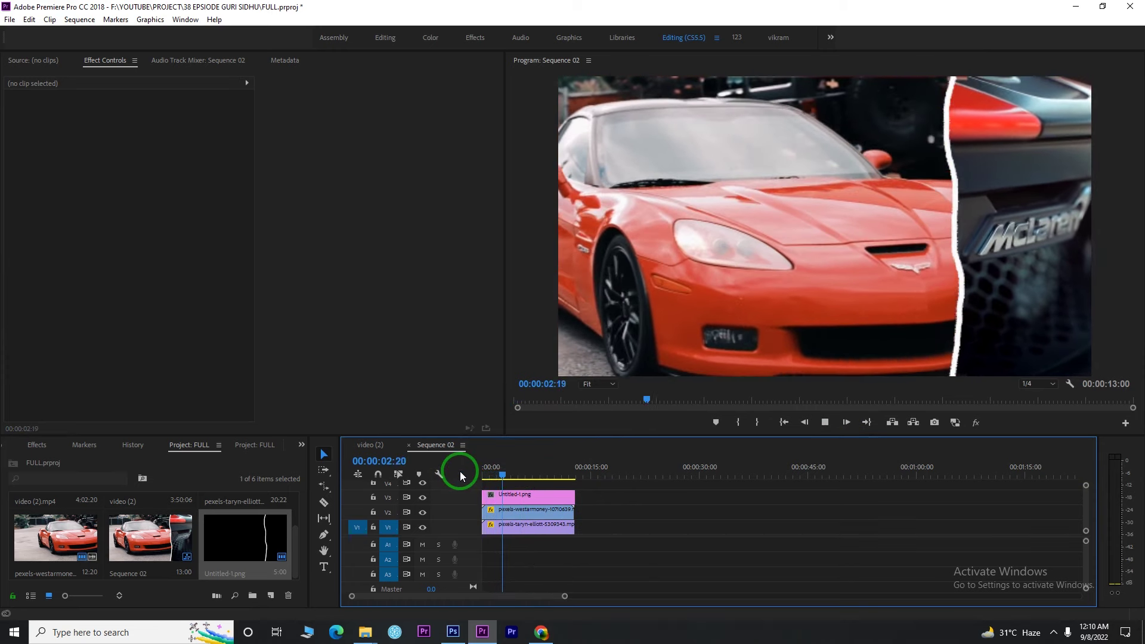
{"action": "key", "text": "space"}
{"action": "left_click_drag", "start_coordinate": [592, 500], "coordinate": [531, 531]}
Nest the three selected clips into Nested Sequence 03.
{"action": "right_click", "coordinate": [525, 529]}
{"action": "left_click", "coordinate": [581, 355]}
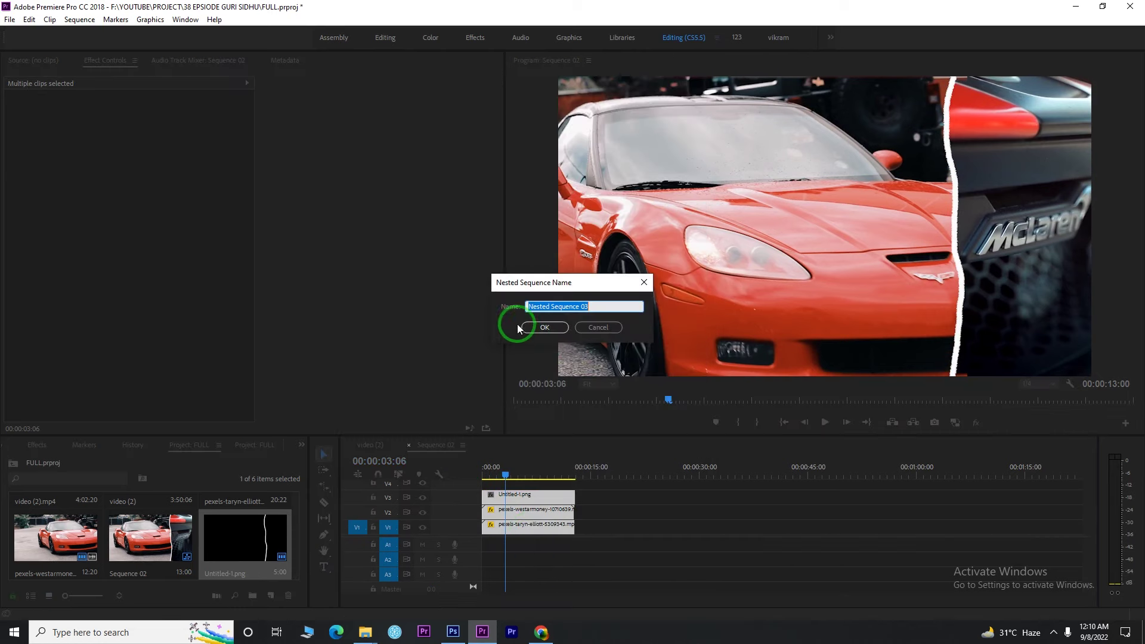
{"action": "left_click", "coordinate": [536, 330]}
Apply the Black & White effect to the Nested Sequence 03 clip.
{"action": "left_click", "coordinate": [521, 525]}
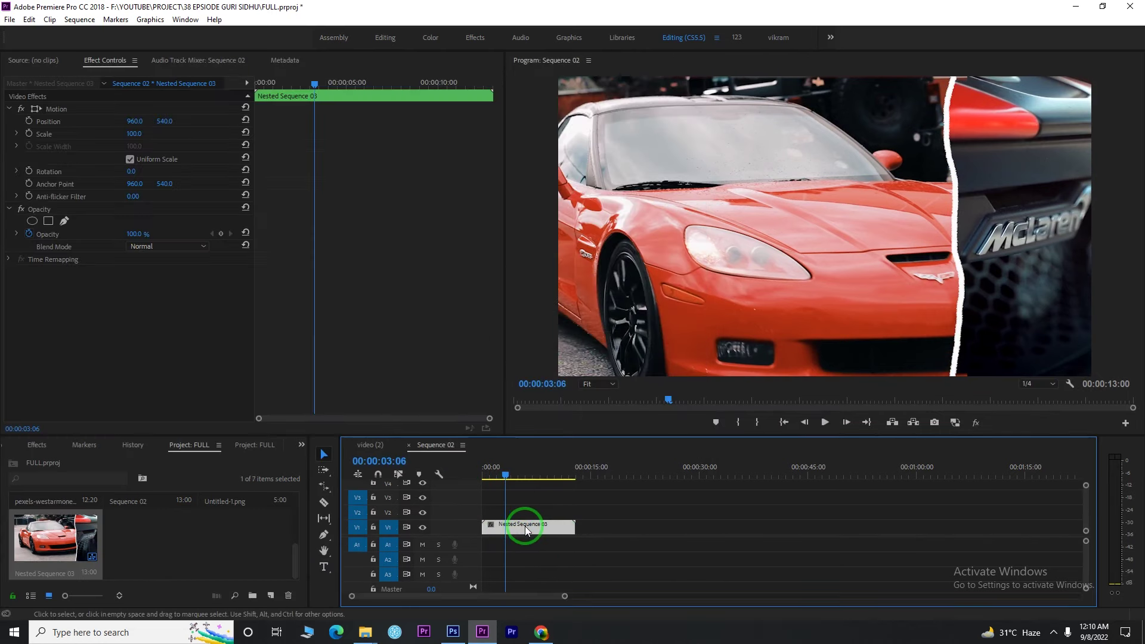
{"action": "left_click", "coordinate": [138, 449]}
{"action": "left_click", "coordinate": [39, 445]}
{"action": "left_click", "coordinate": [70, 547]}
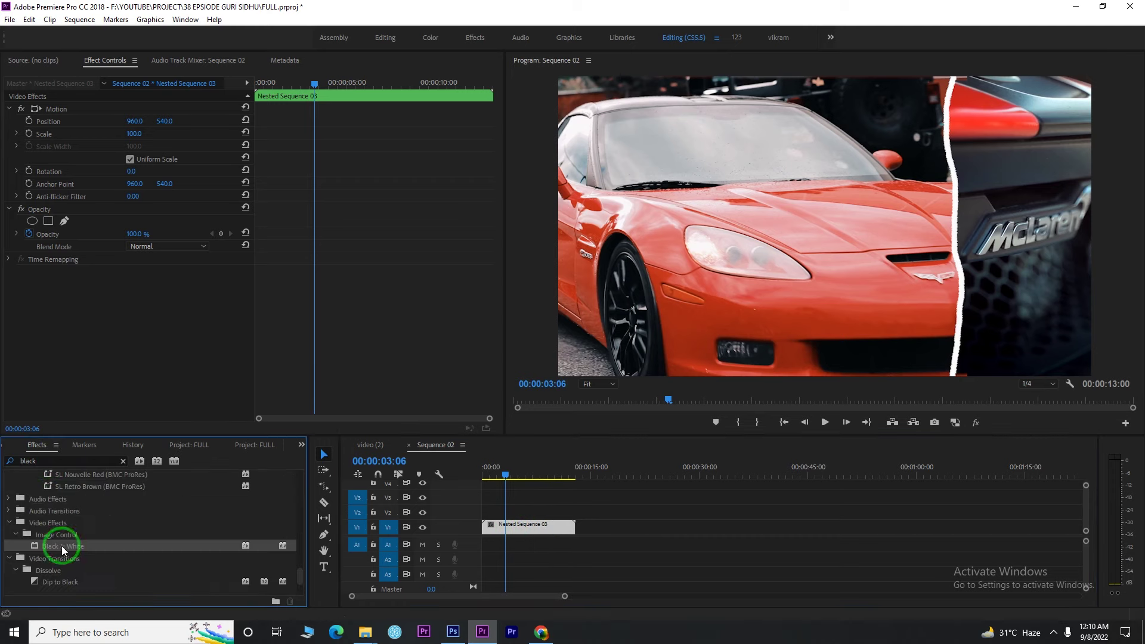
{"action": "left_click_drag", "start_coordinate": [60, 550], "coordinate": [516, 534]}
Set the nested clip's Motion Scale to 66.
{"action": "left_click", "coordinate": [525, 522]}
{"action": "left_click", "coordinate": [133, 134]}
{"action": "type", "text": "96"}
{"action": "key", "text": "Return"}
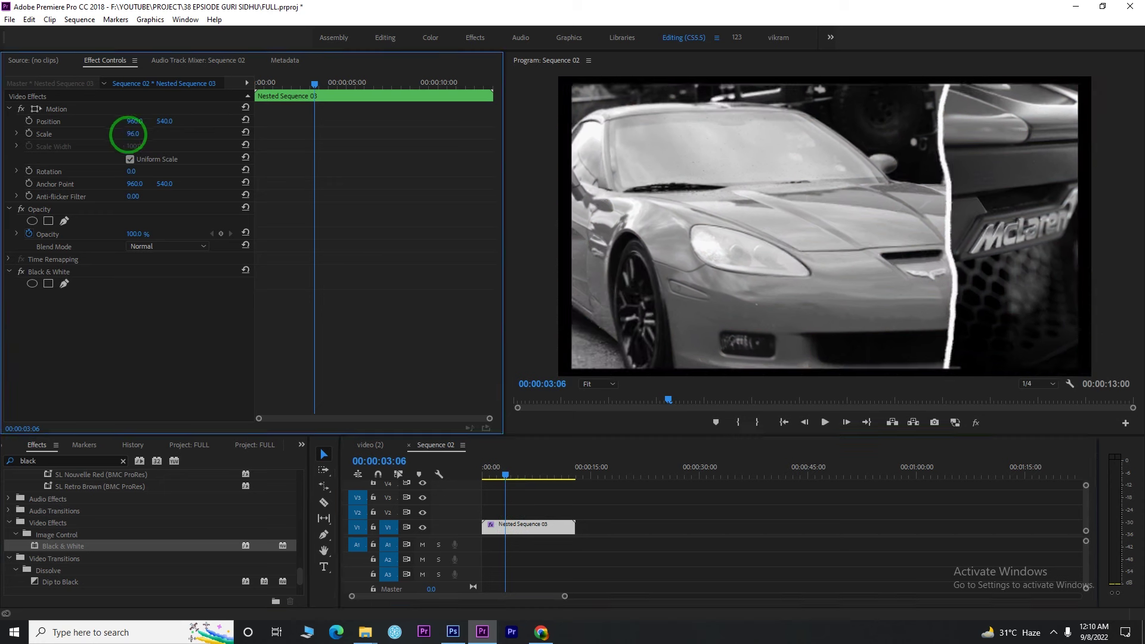
{"action": "left_click_drag", "start_coordinate": [128, 133], "coordinate": [98, 134]}
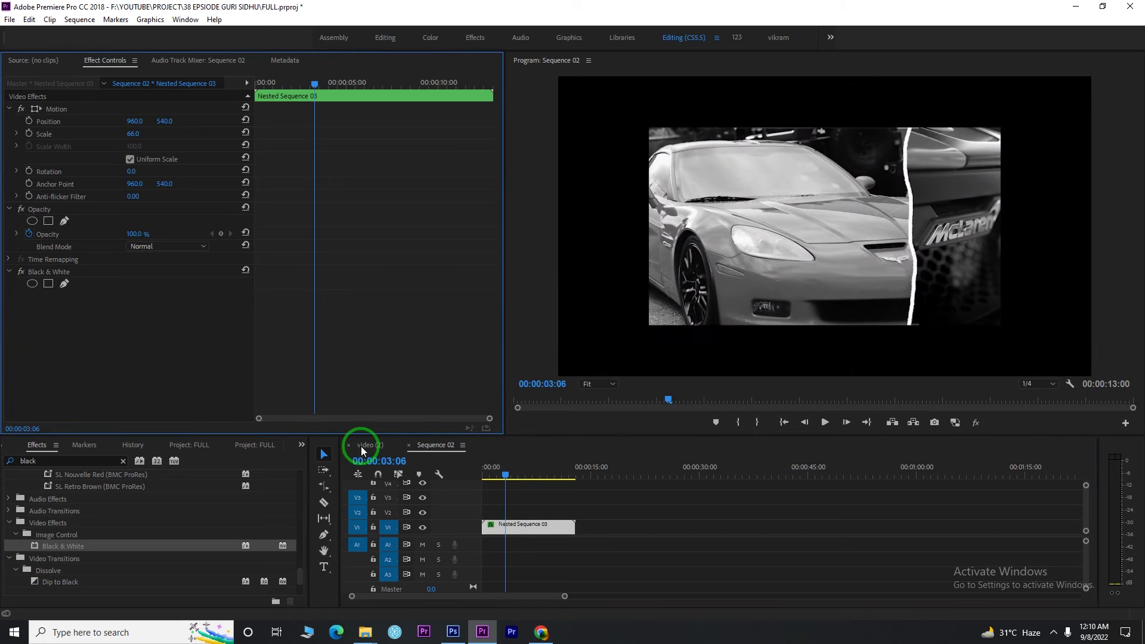
{"action": "left_click", "coordinate": [363, 447]}
Check the video (2) reference, then drag the tree-lined road clip from Downloads onto V1 beneath the nest.
{"action": "double_click", "coordinate": [534, 529]}
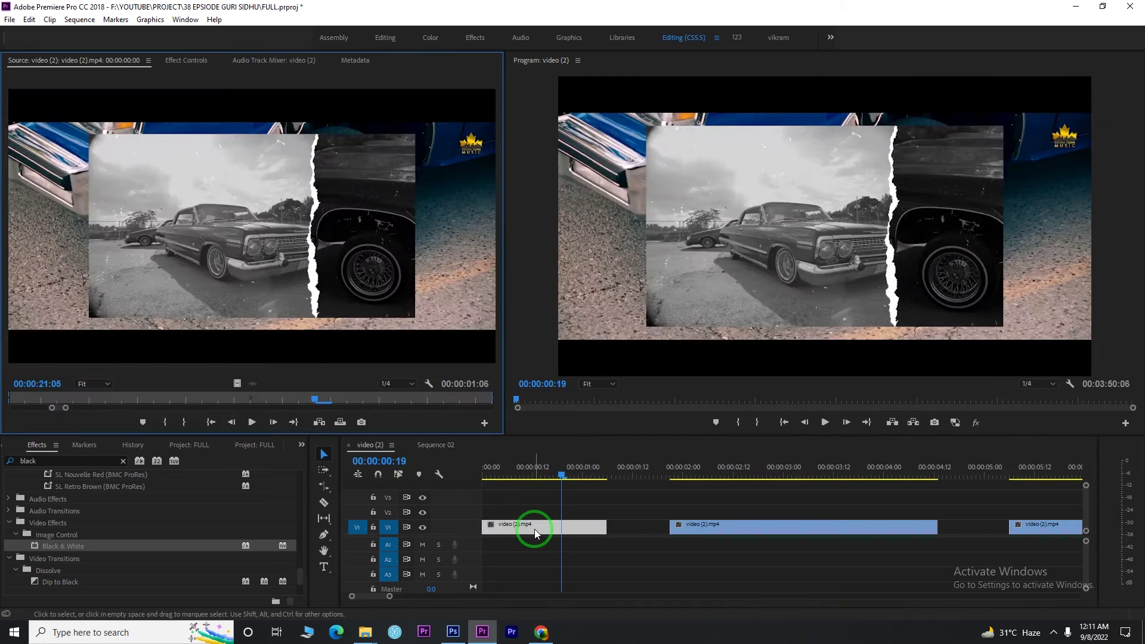
{"action": "left_click", "coordinate": [442, 447]}
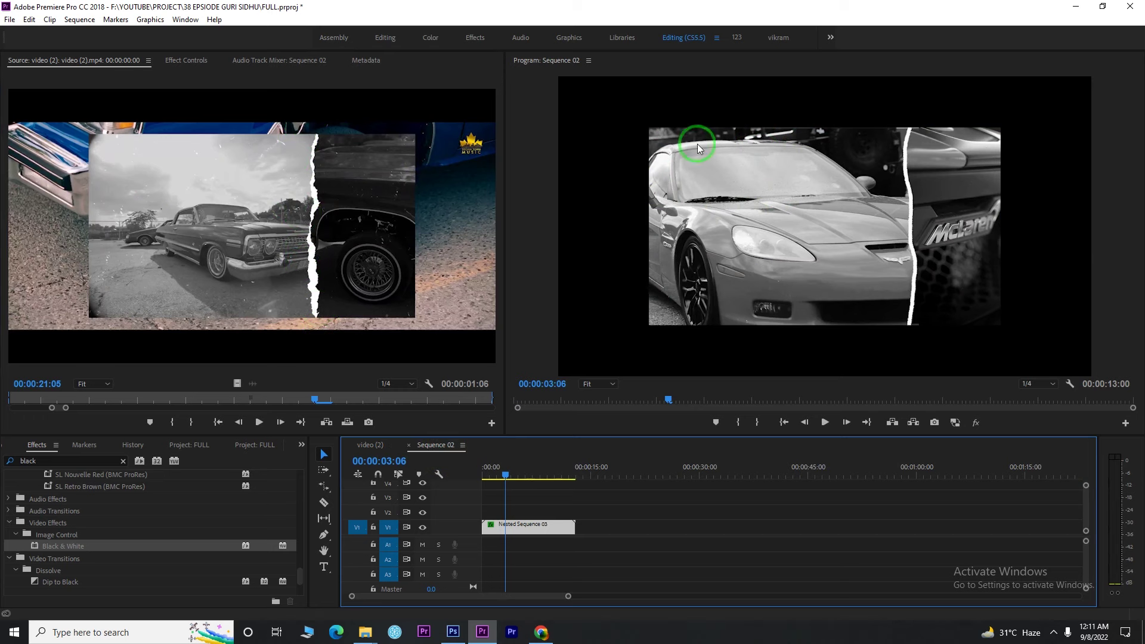
{"action": "left_click", "coordinate": [365, 633]}
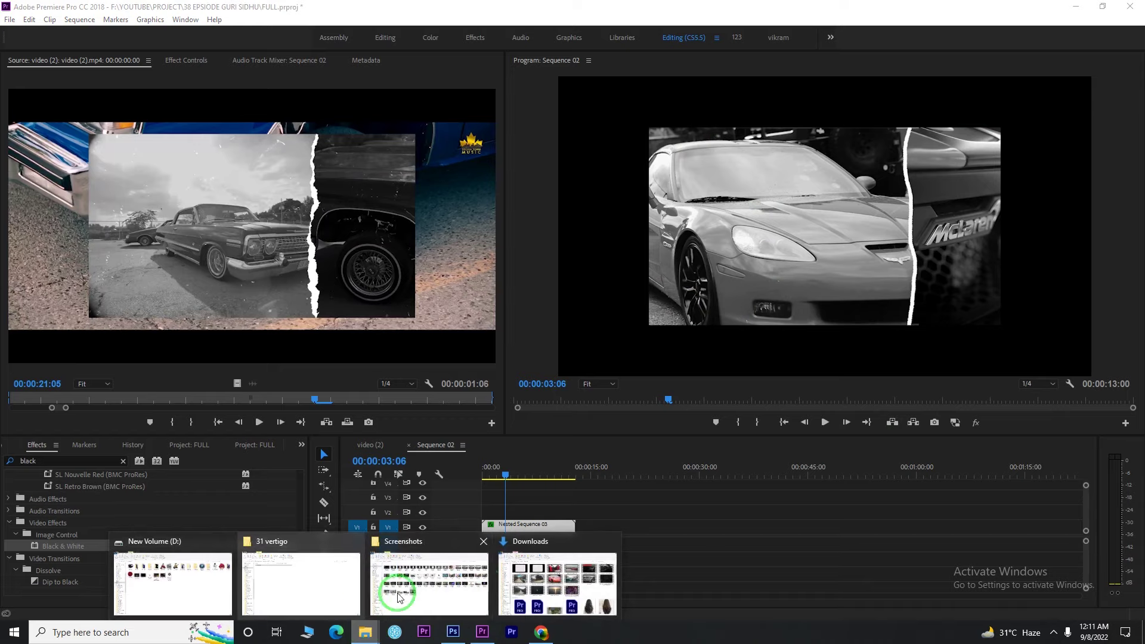
{"action": "left_click", "coordinate": [454, 586]}
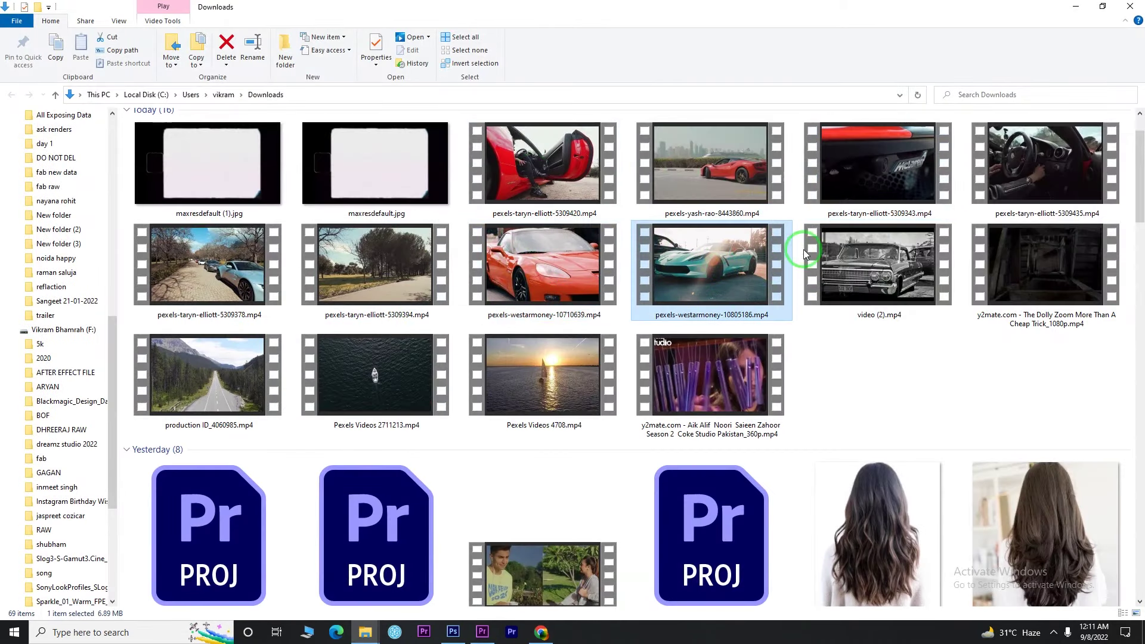
{"action": "key", "text": "alt+Tab"}
{"action": "left_click_drag", "start_coordinate": [718, 263], "coordinate": [488, 475]}
{"action": "left_click", "coordinate": [487, 476]}
Play Sequence 02 from the start to preview the framed split screen over the road background.
{"action": "key", "text": "space"}
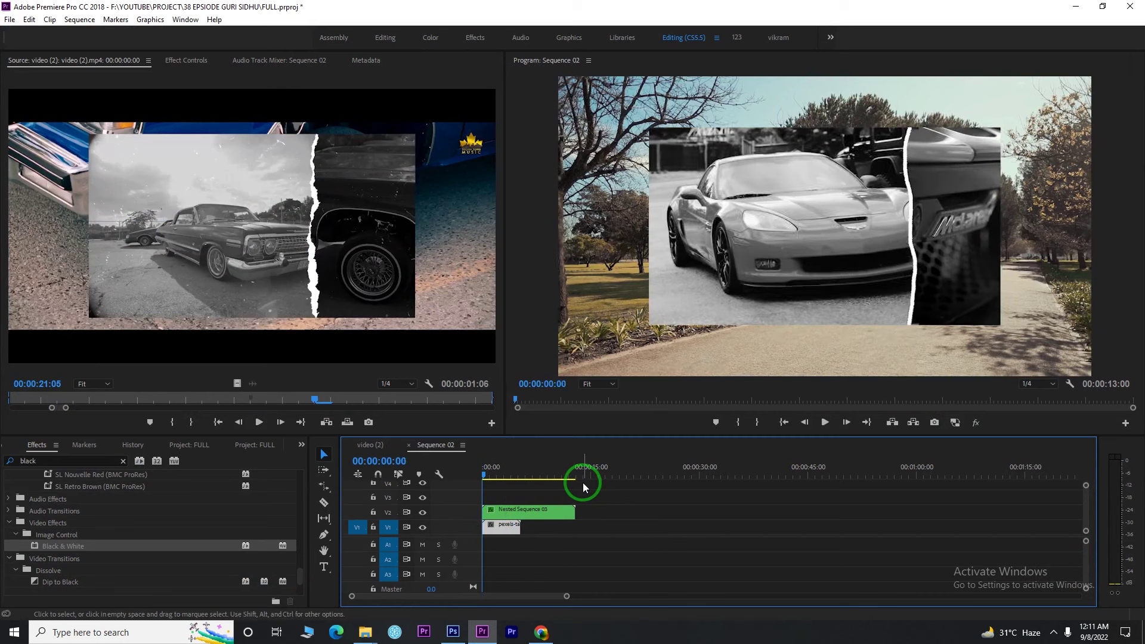
{"action": "key", "text": "Home"}
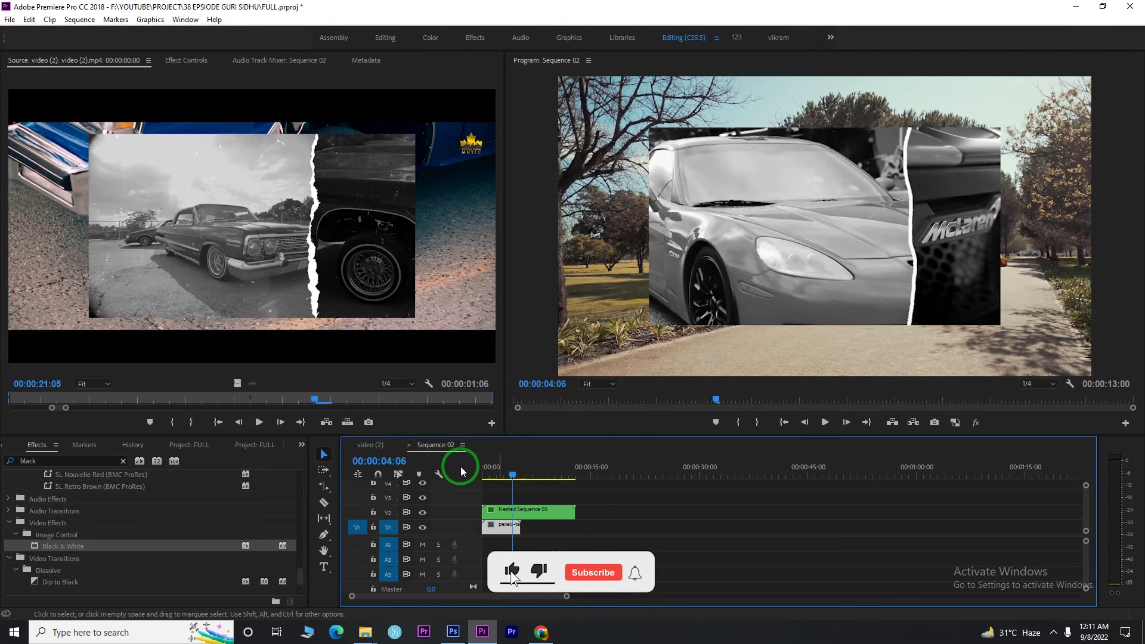
{"action": "key", "text": "space"}
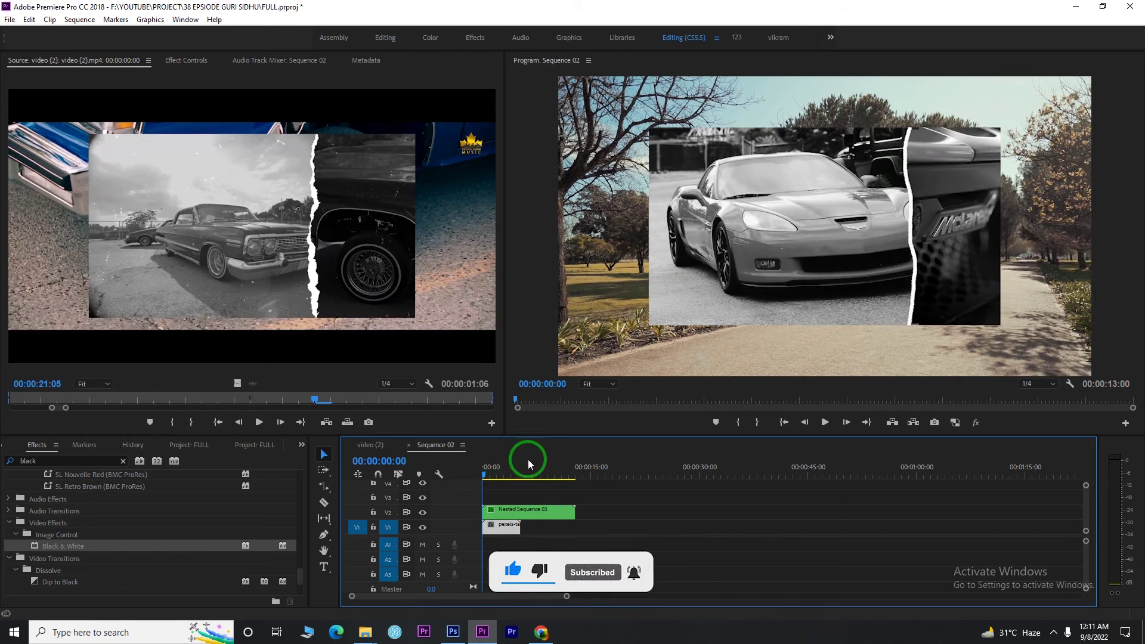
{"action": "key", "text": "space"}
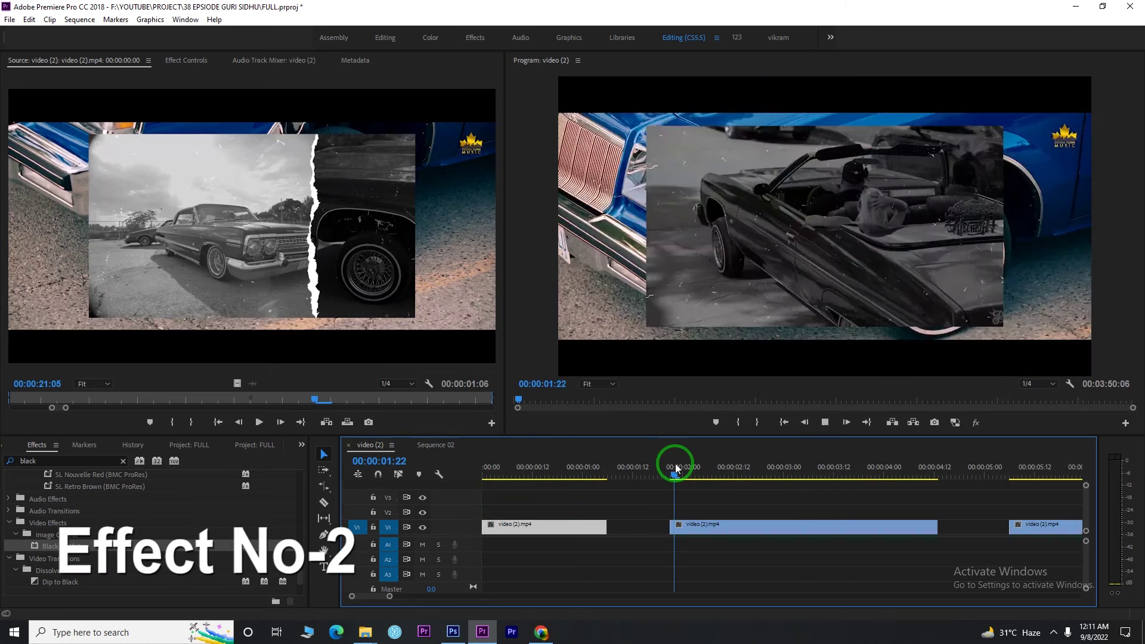
Stop playback, zoom the timeline out, and park on the red-hoodie shot at 00:00:43:21.
{"action": "key", "text": "space"}
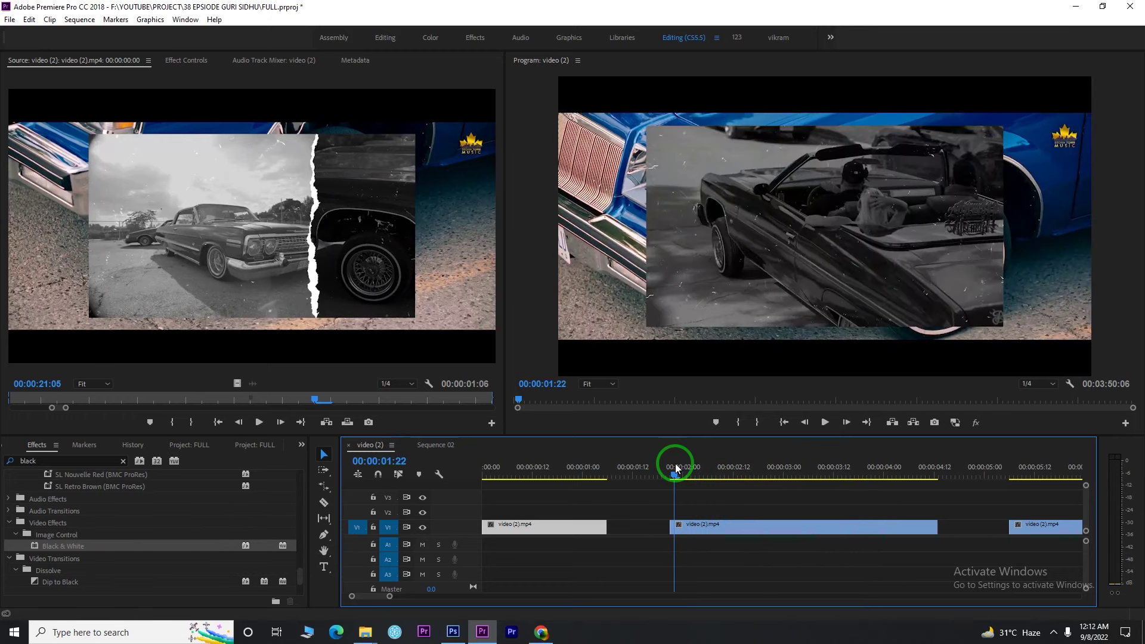
{"action": "key", "text": "space"}
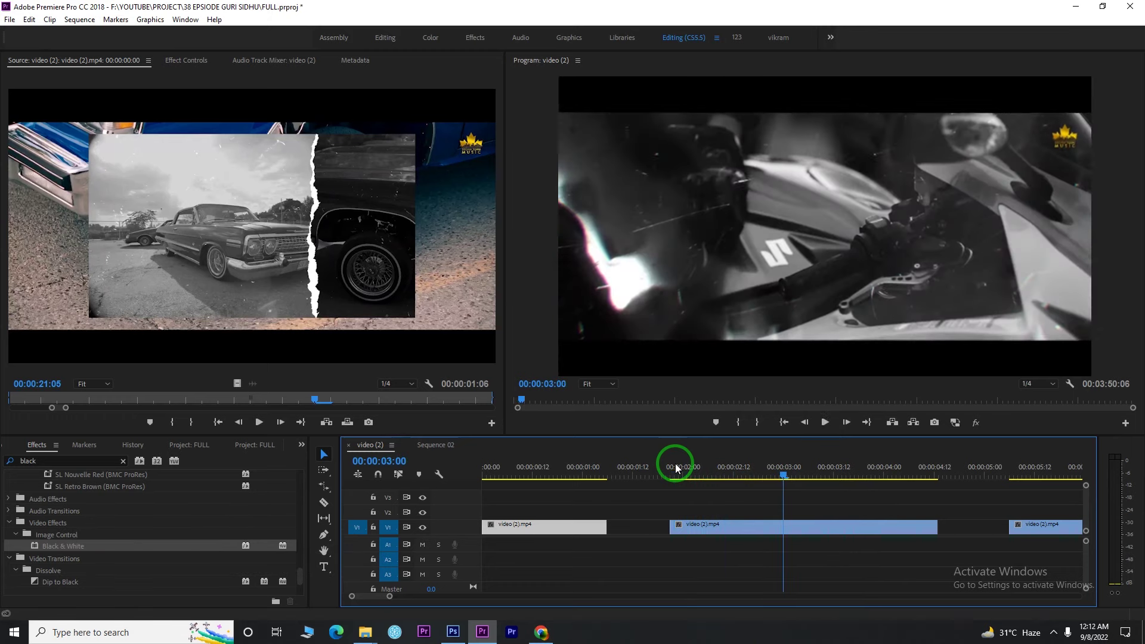
{"action": "left_click_drag", "start_coordinate": [389, 596], "coordinate": [648, 596]}
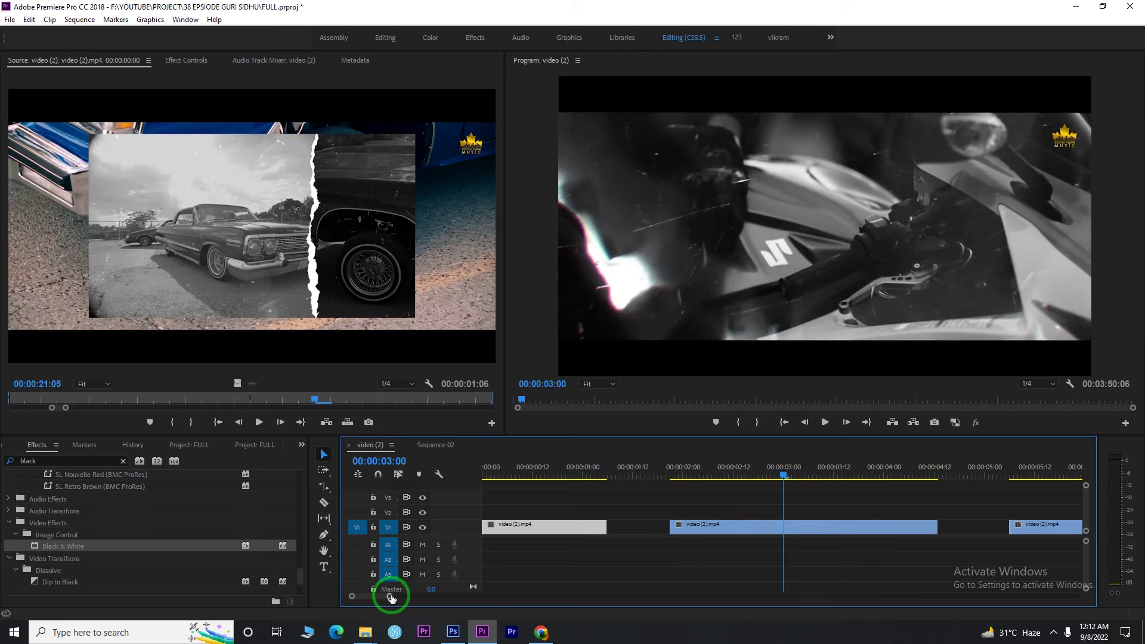
{"action": "left_click", "coordinate": [893, 423]}
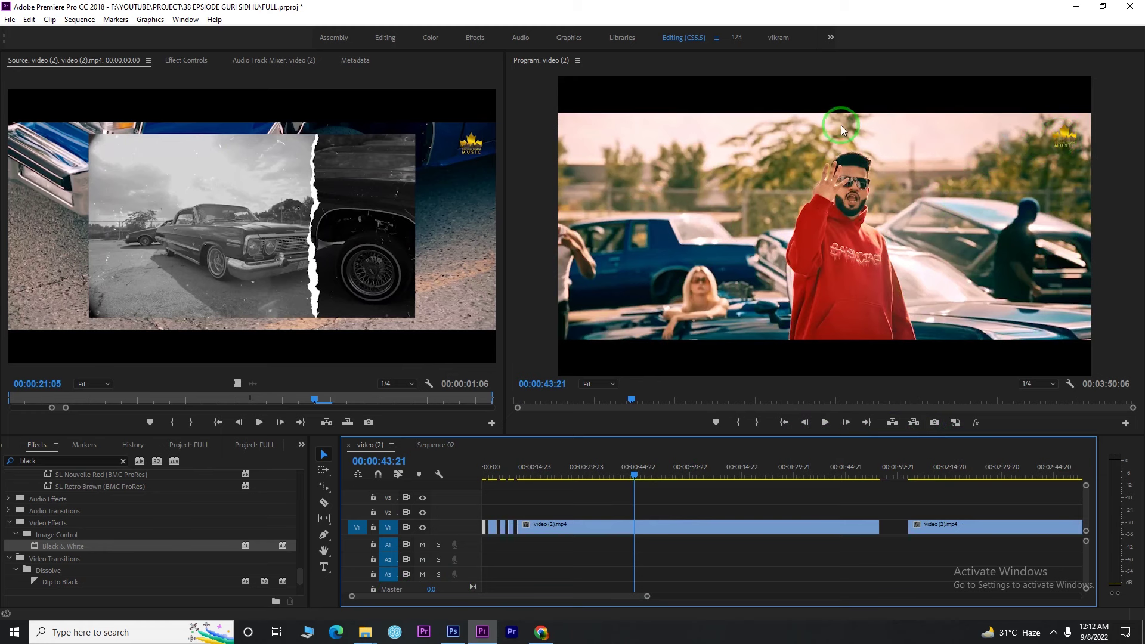
Export JPEG stills, imported into the project, at 00:00:43:21 and 00:00:49:01.
{"action": "left_click", "coordinate": [935, 423]}
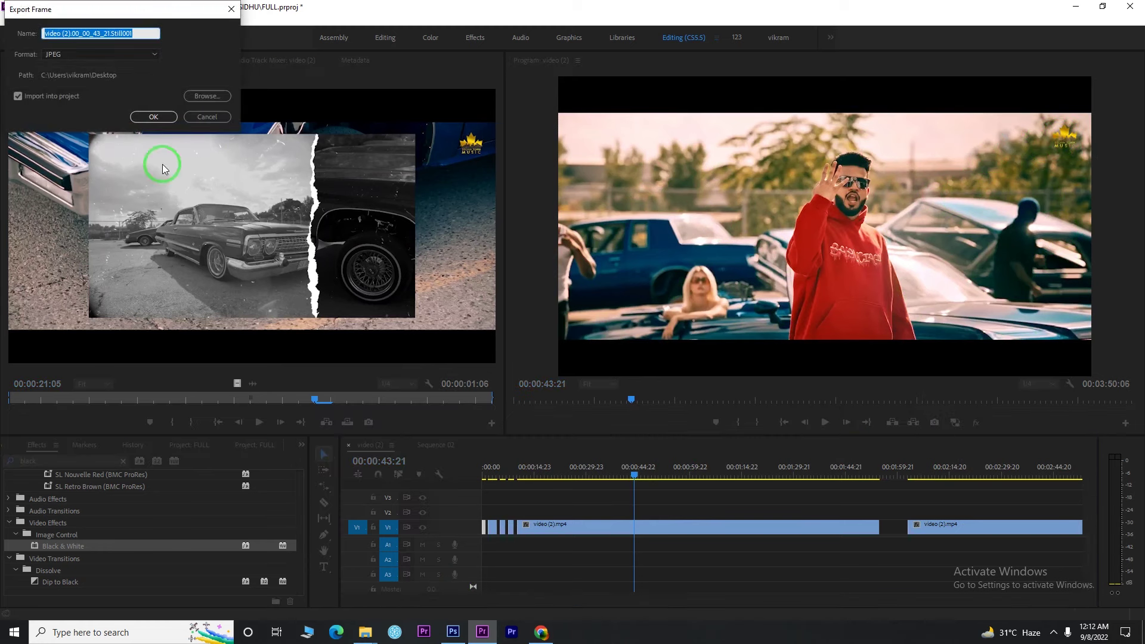
{"action": "left_click", "coordinate": [154, 116]}
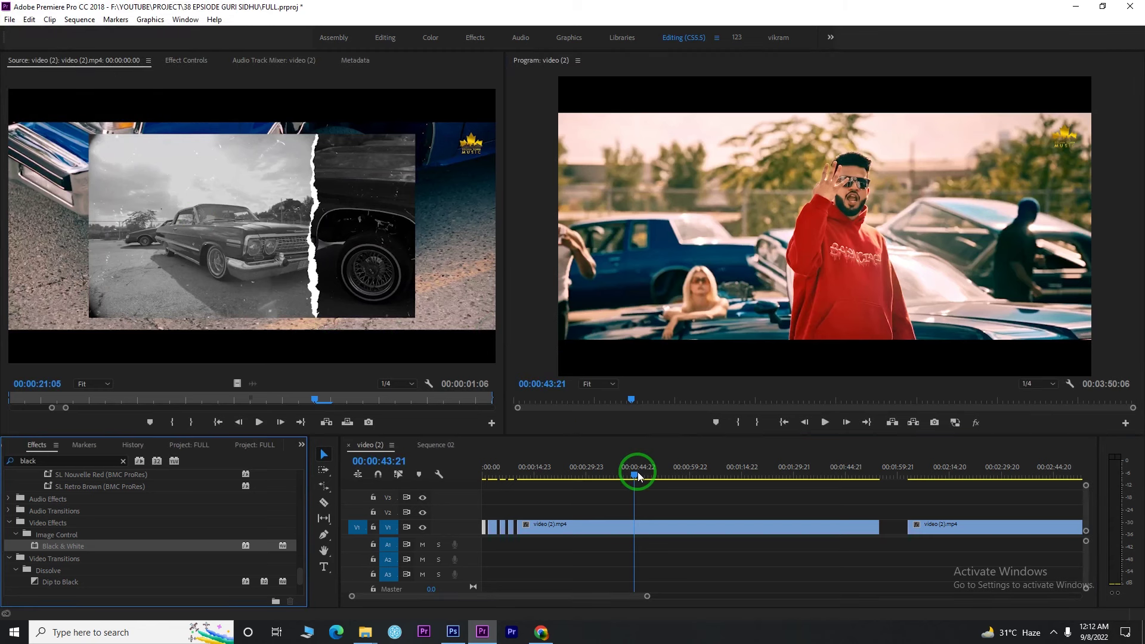
{"action": "key", "text": "ctrl+shift+e"}
{"action": "key", "text": "Return"}
{"action": "left_click", "coordinate": [652, 471]}
{"action": "left_click", "coordinate": [934, 422]}
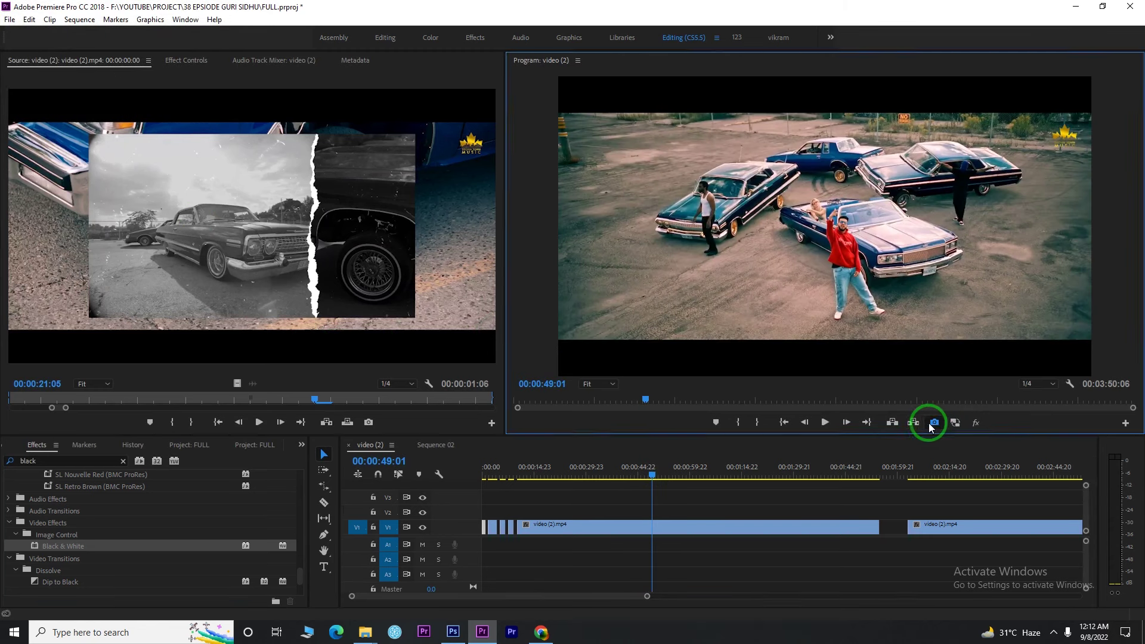
{"action": "left_click", "coordinate": [154, 116]}
Export more JPEG stills at 00:00:55:22, 00:00:53:08 and the 00:01:34:23 crowd shot.
{"action": "left_click", "coordinate": [678, 466]}
{"action": "left_click", "coordinate": [920, 421]}
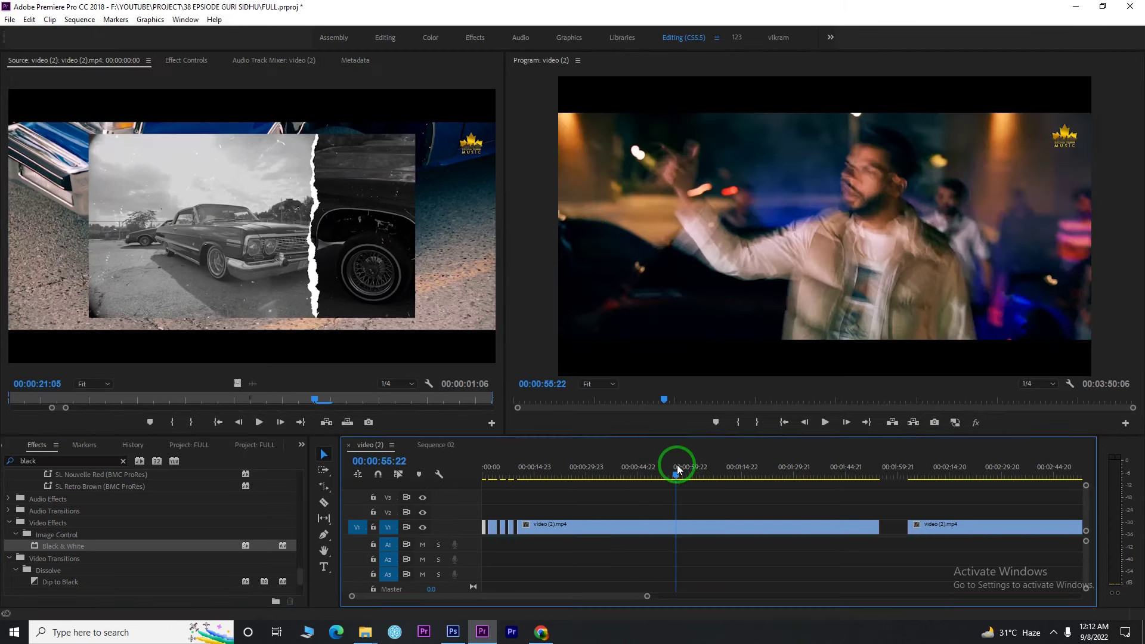
{"action": "left_click", "coordinate": [674, 469]}
{"action": "left_click", "coordinate": [667, 476]}
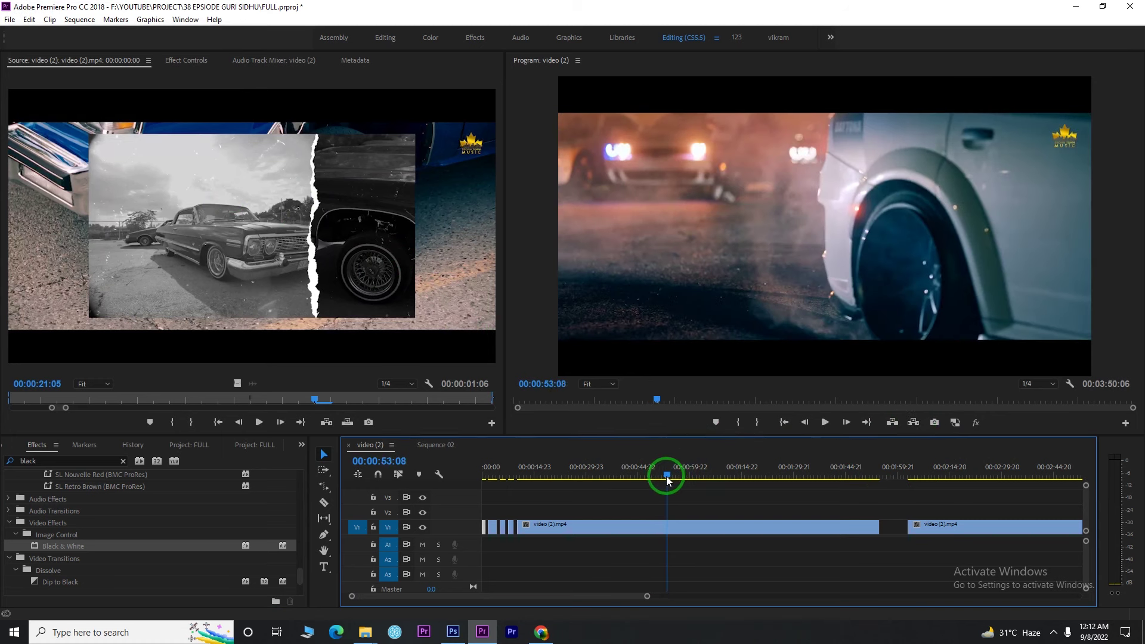
{"action": "left_click_drag", "start_coordinate": [667, 476], "coordinate": [811, 476]}
{"action": "key", "text": "ctrl+shift+e"}
{"action": "left_click", "coordinate": [150, 116]}
Move to the 00:01:29:19 motocross shot and reveal its V1 clip in the Project bin.
{"action": "left_click", "coordinate": [838, 472]}
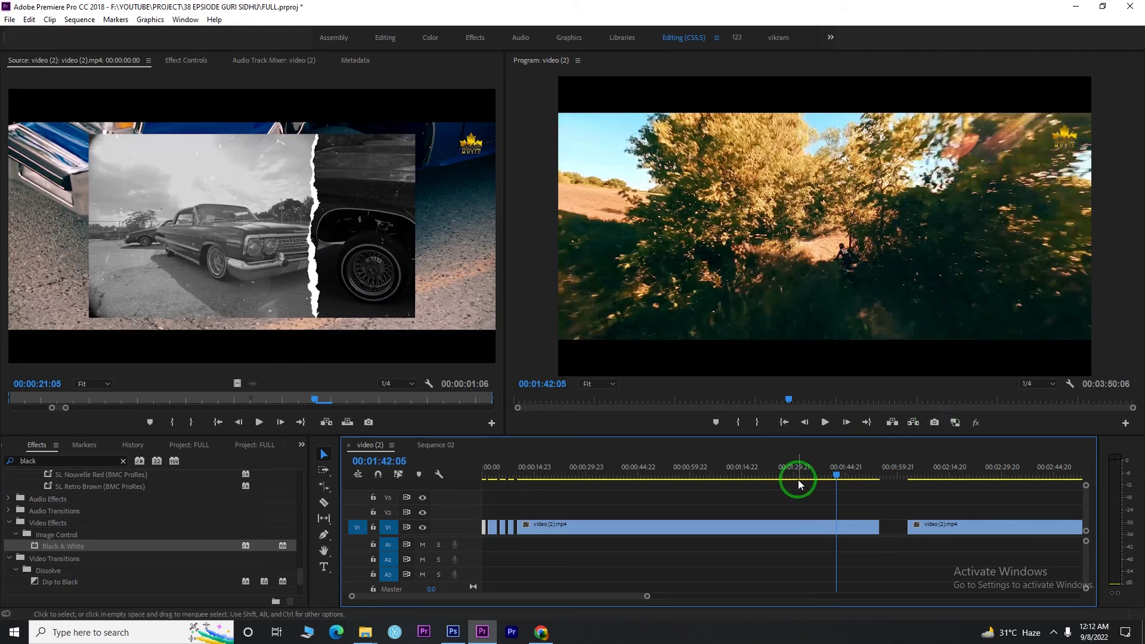
{"action": "left_click", "coordinate": [793, 477]}
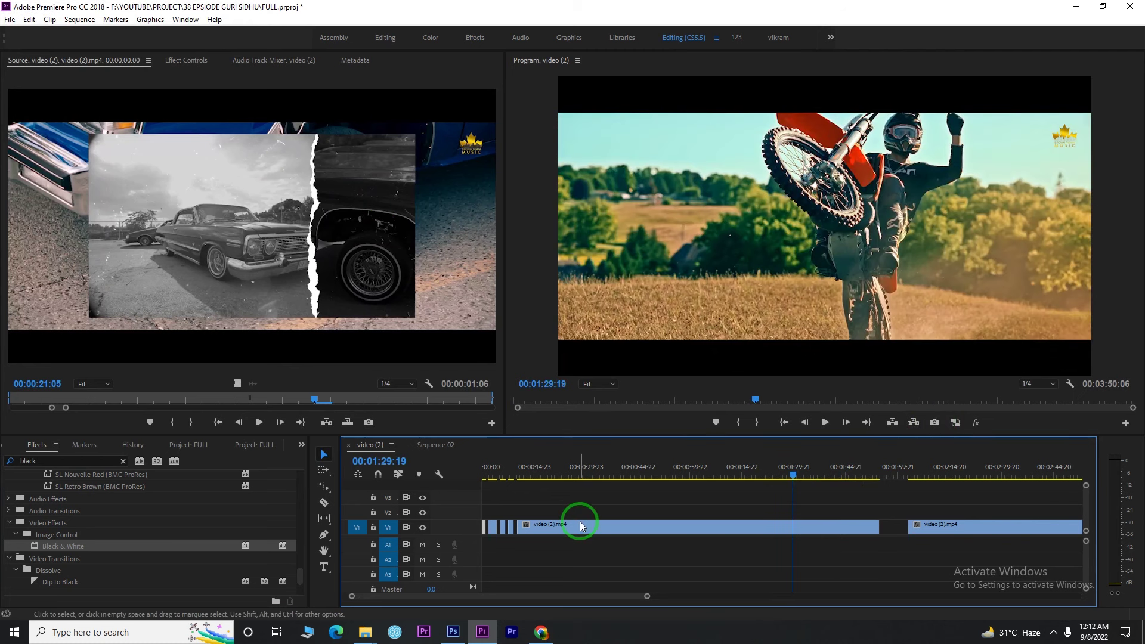
{"action": "right_click", "coordinate": [579, 523]}
{"action": "left_click", "coordinate": [631, 567]}
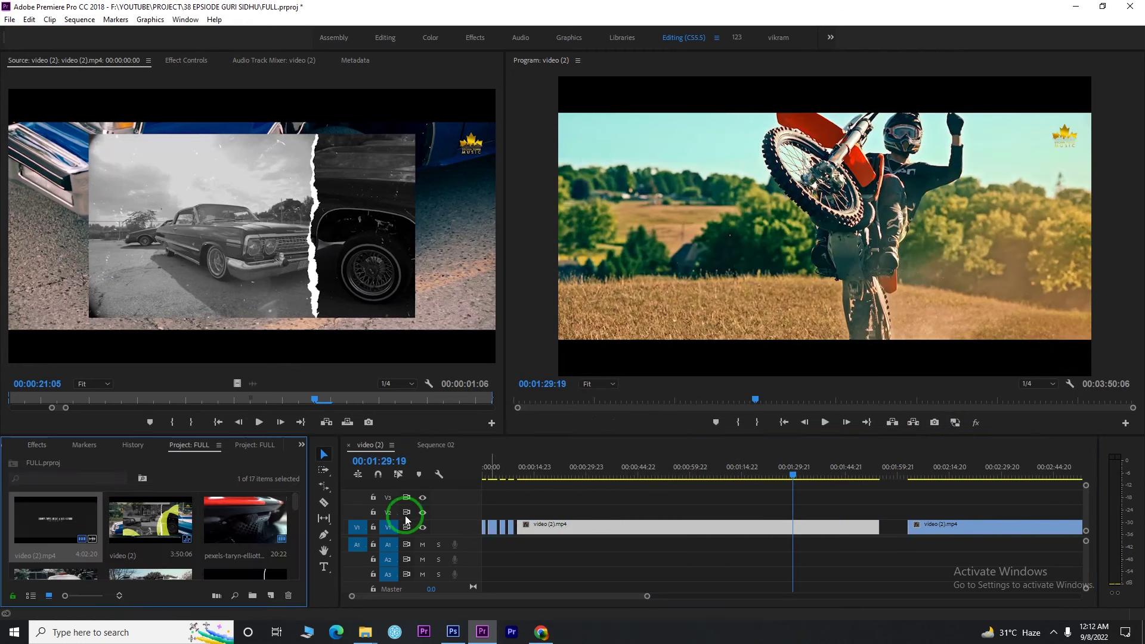
Place the nine exported stills in a row on V1 of Sequence 02 after 00:00:15.
{"action": "left_click", "coordinate": [434, 445]}
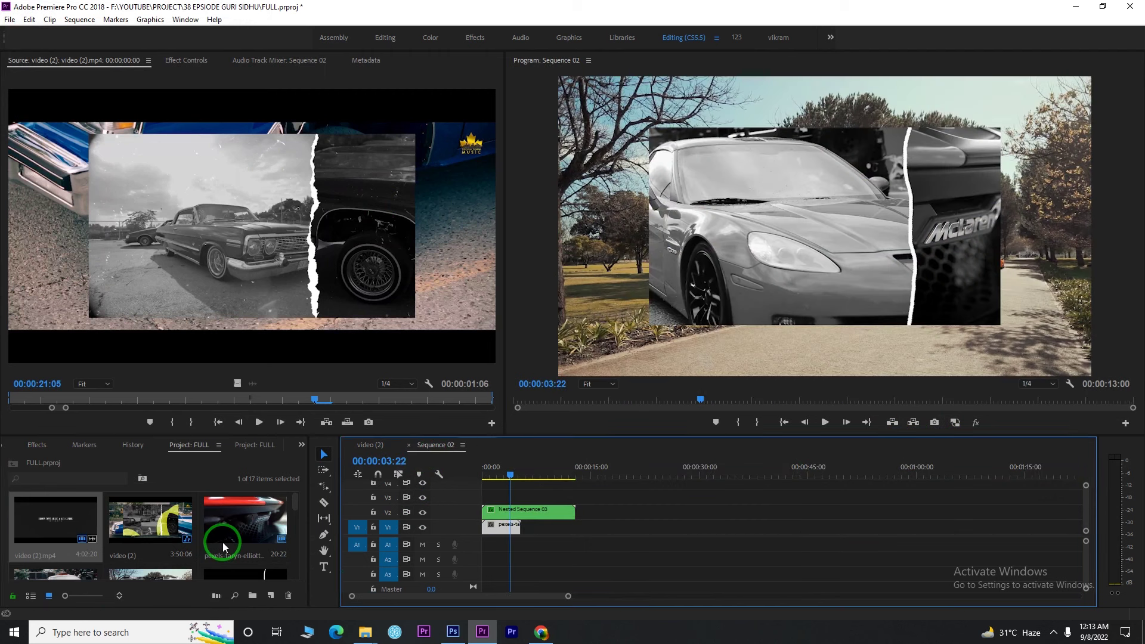
{"action": "scroll", "coordinate": [219, 546], "scroll_direction": "down", "scroll_amount": 2}
{"action": "scroll", "coordinate": [227, 543], "scroll_direction": "down", "scroll_amount": 2}
{"action": "scroll", "coordinate": [235, 541], "scroll_direction": "down", "scroll_amount": 2}
{"action": "scroll", "coordinate": [234, 540], "scroll_direction": "up", "scroll_amount": 2}
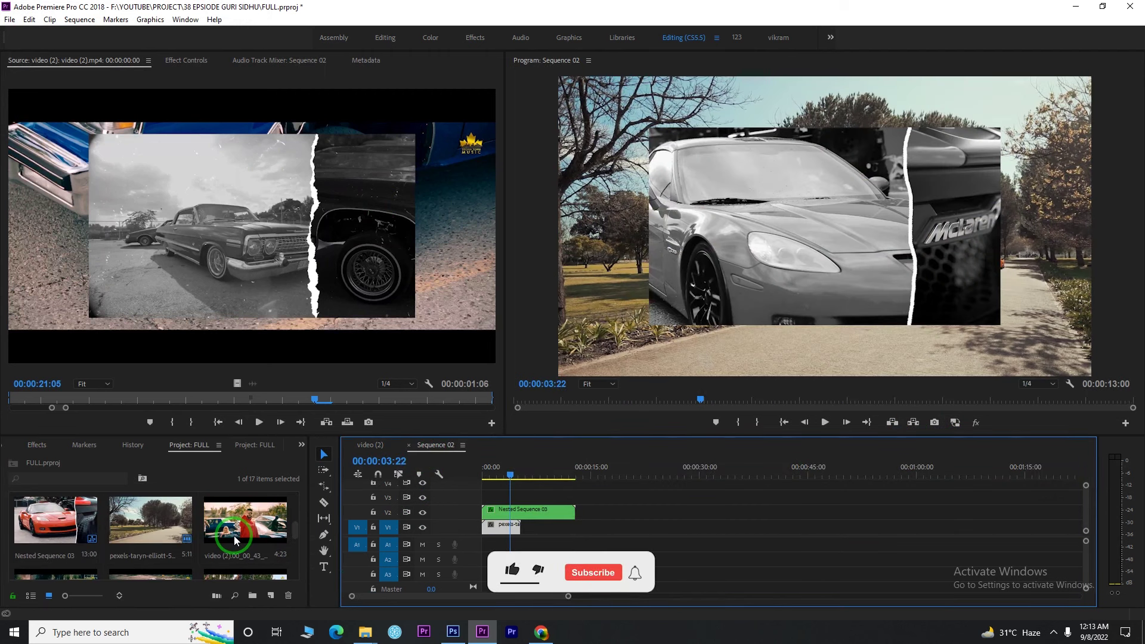
{"action": "left_click", "coordinate": [251, 531]}
{"action": "scroll", "coordinate": [262, 524], "scroll_direction": "down", "scroll_amount": 2}
{"action": "scroll", "coordinate": [261, 523], "scroll_direction": "down", "scroll_amount": 2}
{"action": "left_click", "coordinate": [147, 536], "text": "shift"}
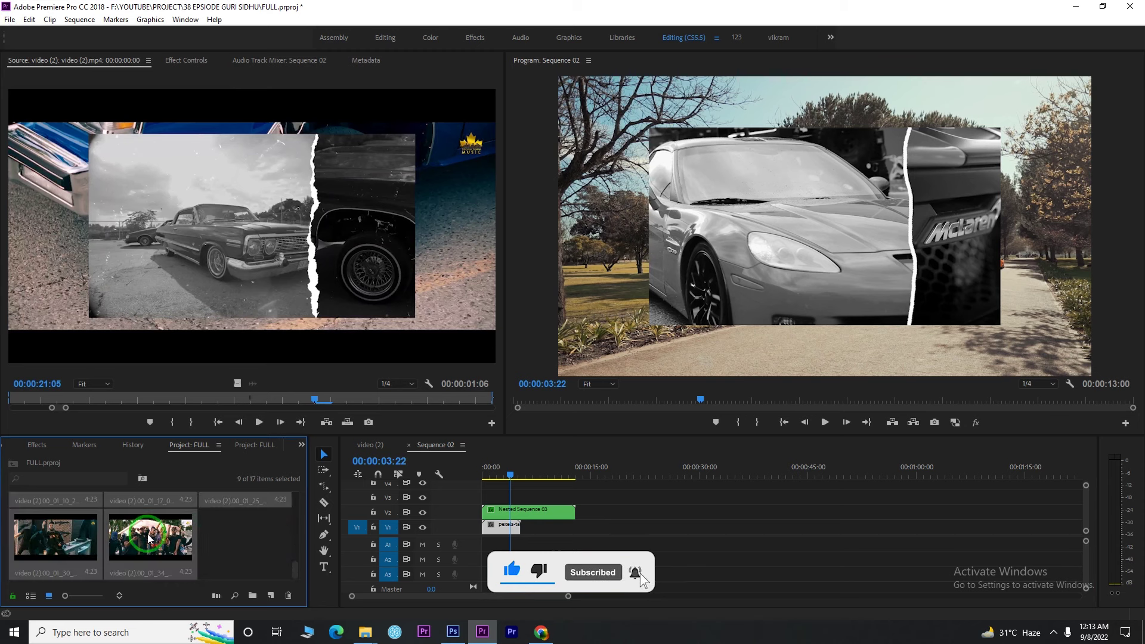
{"action": "left_click_drag", "start_coordinate": [187, 533], "coordinate": [770, 518]}
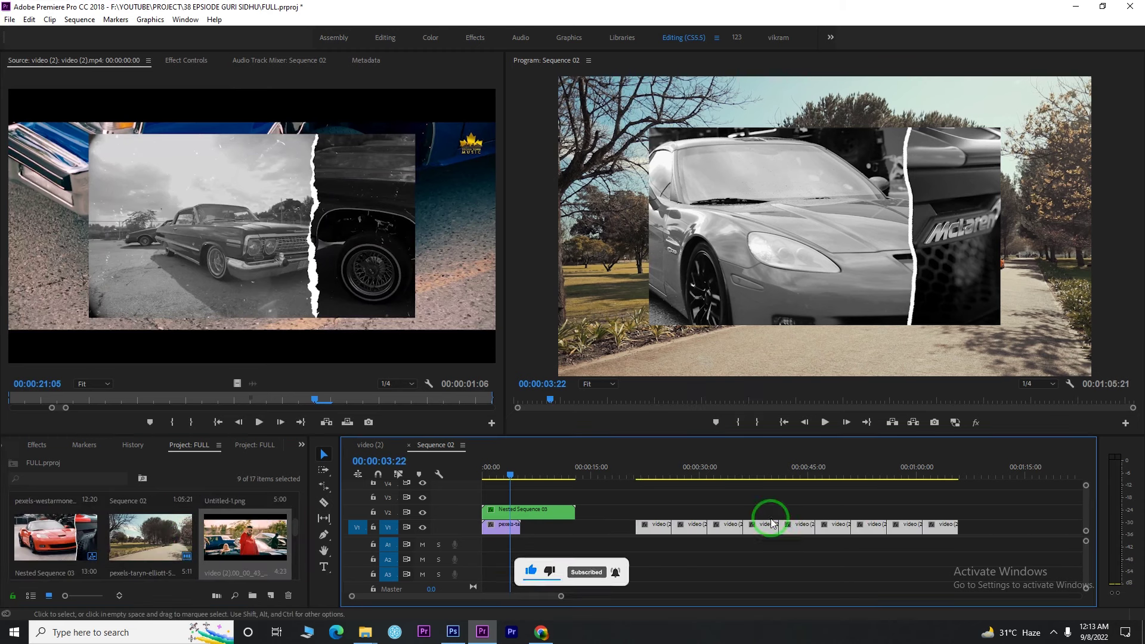
Preview the placed stills, select them all on V1, and choose Nest.
{"action": "mouse_move", "coordinate": [642, 466]}
{"action": "left_mouse_down"}
{"action": "mouse_move", "coordinate": [902, 484]}
{"action": "mouse_move", "coordinate": [943, 471]}
{"action": "left_mouse_up"}
{"action": "left_click_drag", "start_coordinate": [1006, 511], "coordinate": [653, 539]}
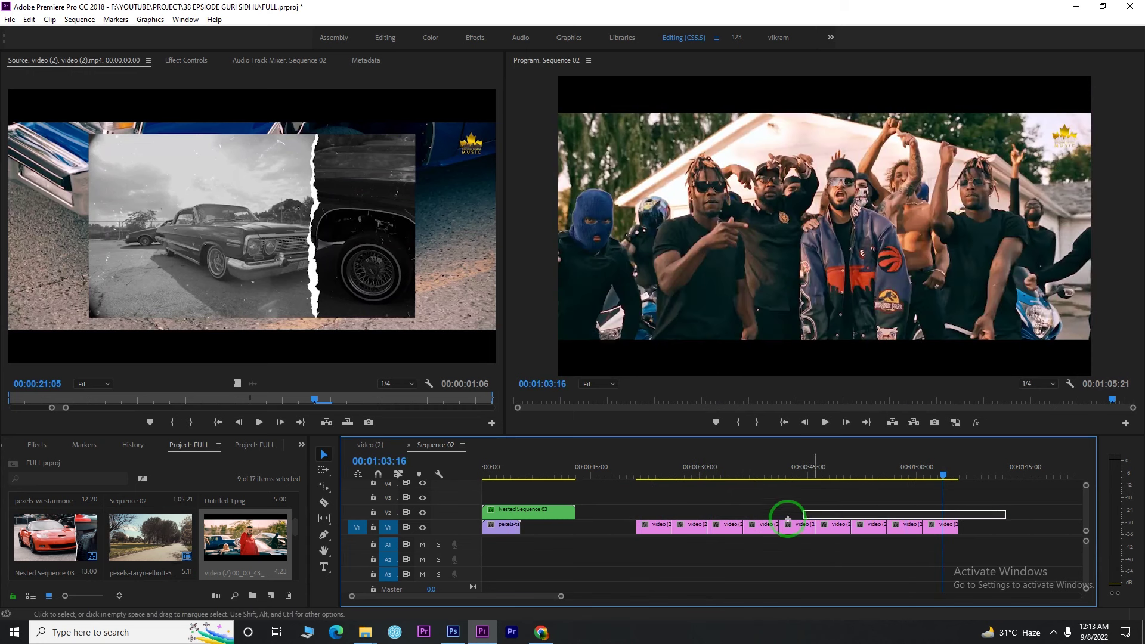
{"action": "right_click", "coordinate": [652, 529]}
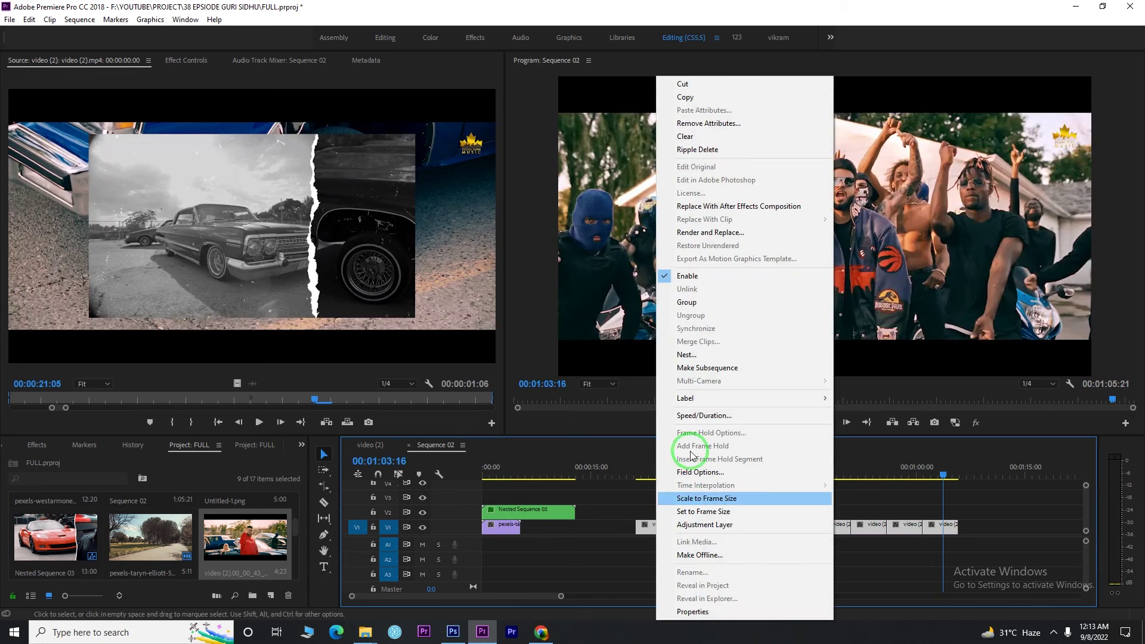
{"action": "left_click", "coordinate": [706, 355]}
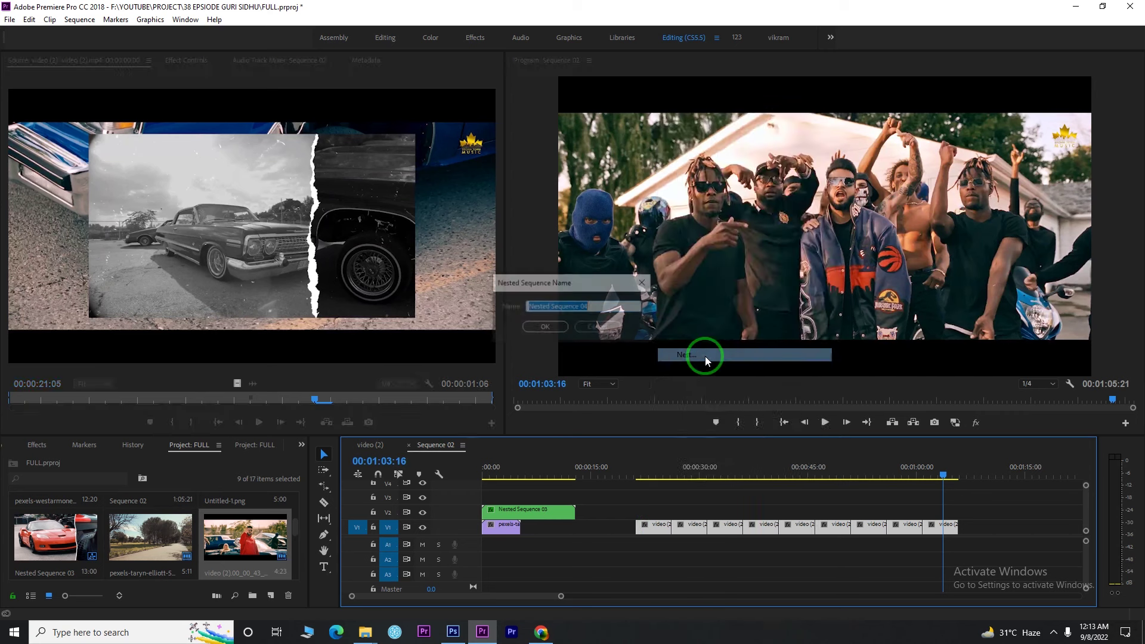
Accept the name Nested Sequence 04 and move the playhead to 00:00:25:19.
{"action": "left_click", "coordinate": [545, 327]}
{"action": "right_click", "coordinate": [680, 528]}
{"action": "left_click", "coordinate": [660, 450]}
{"action": "left_click", "coordinate": [671, 474]}
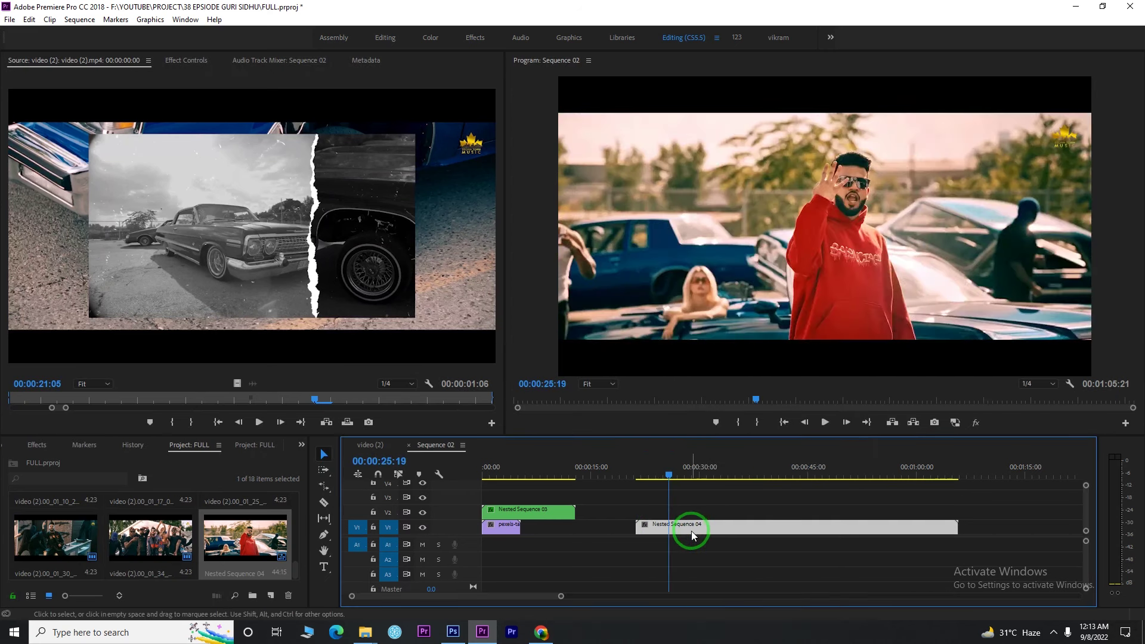
Set Nested Sequence 04's clip speed to 3000% in Speed/Duration.
{"action": "right_click", "coordinate": [692, 531]}
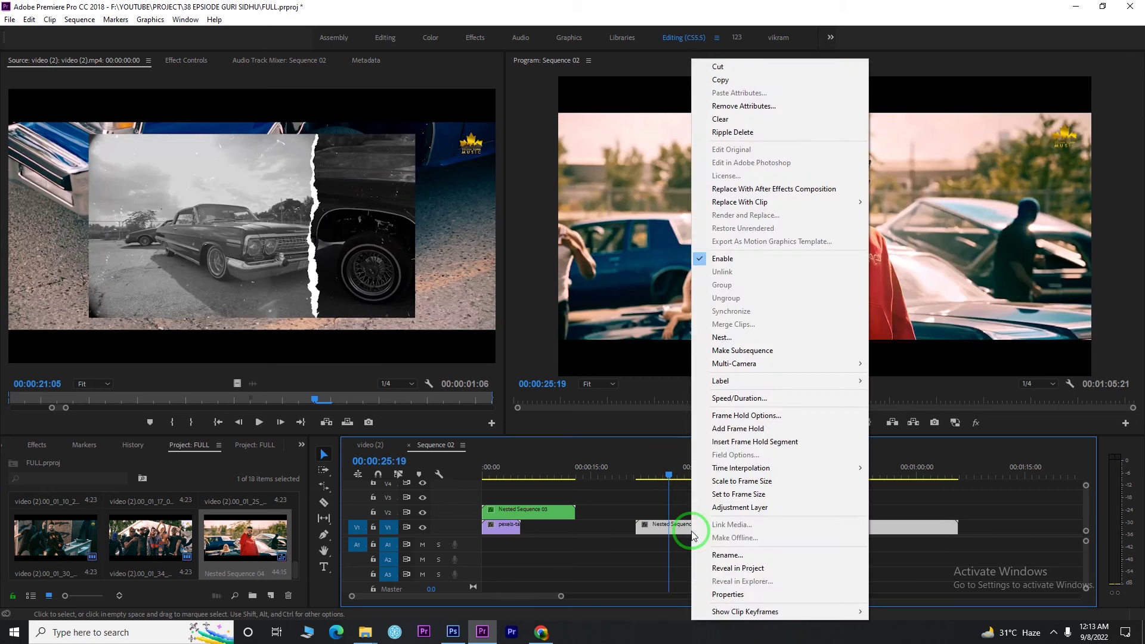
{"action": "left_click", "coordinate": [746, 399]}
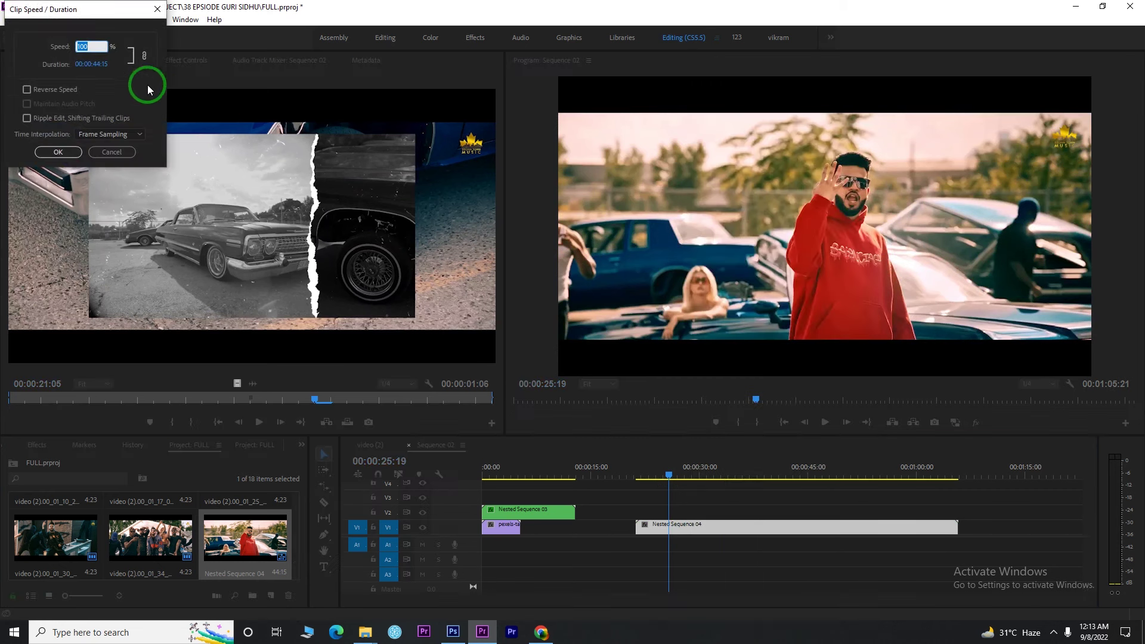
{"action": "type", "text": "3000"}
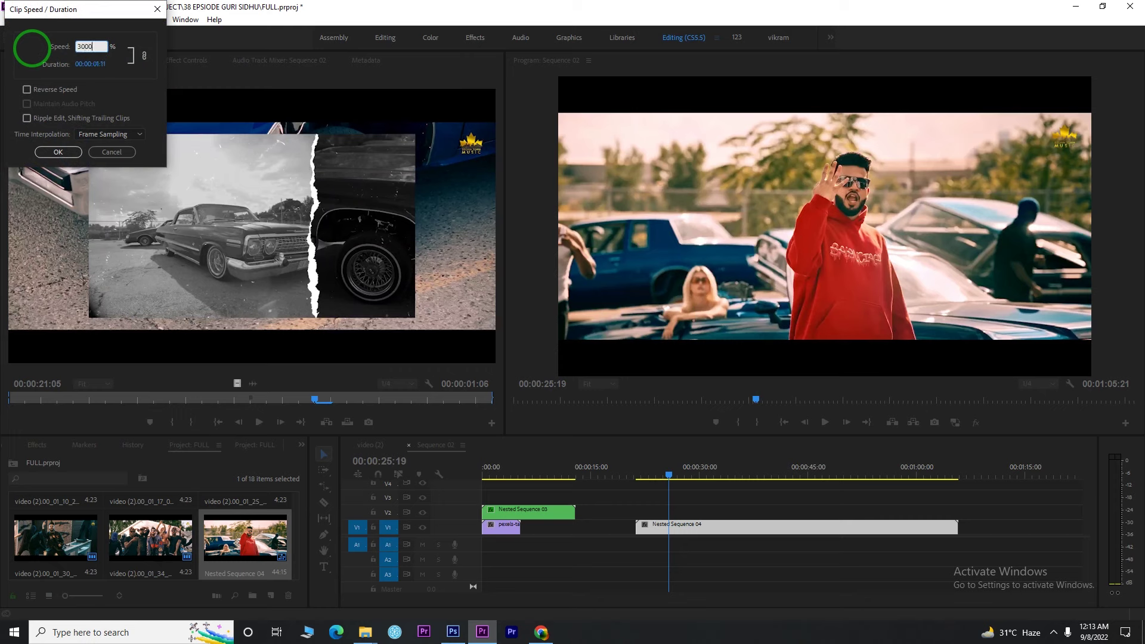
{"action": "key", "text": "Return"}
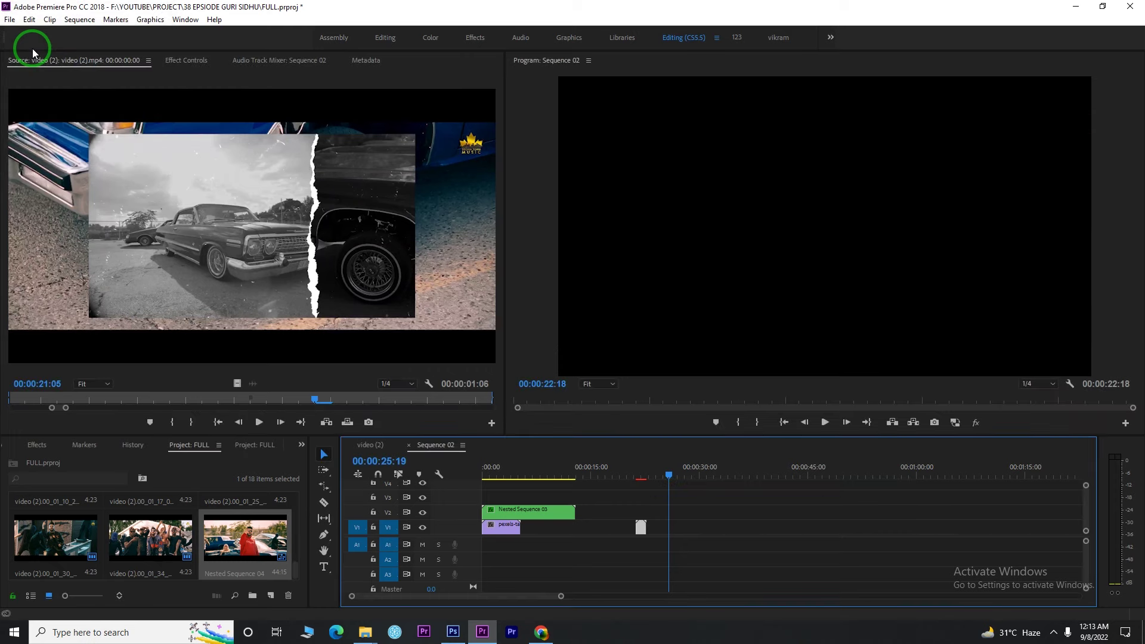
Apply the Black & White effect to the shortened V1 clip at 00:00:21:22.
{"action": "left_click", "coordinate": [641, 471]}
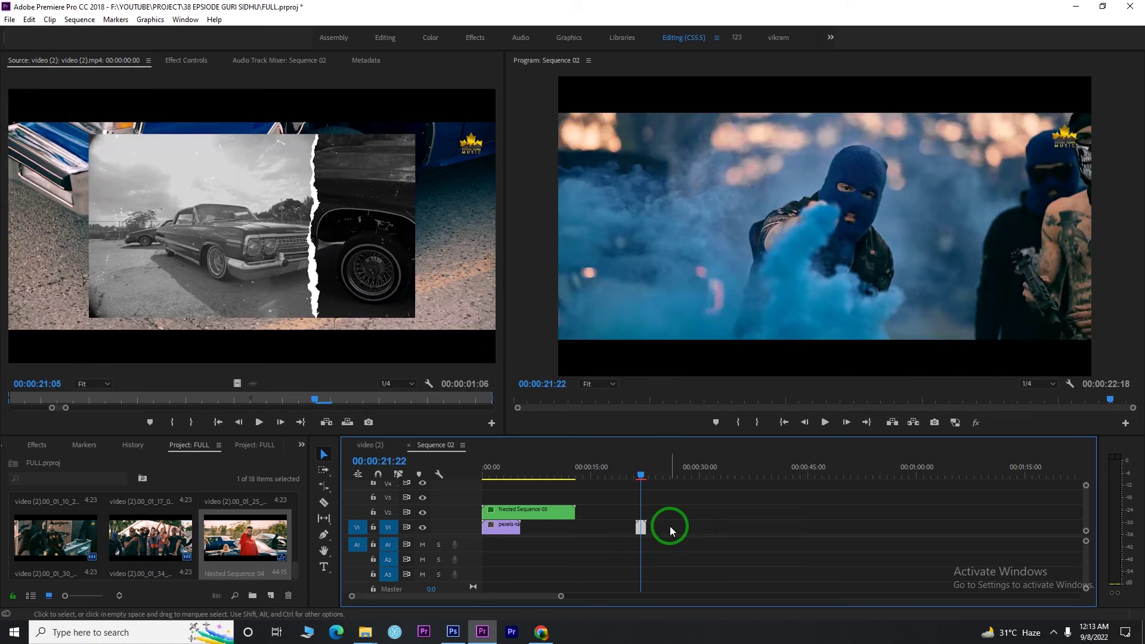
{"action": "left_click", "coordinate": [81, 445]}
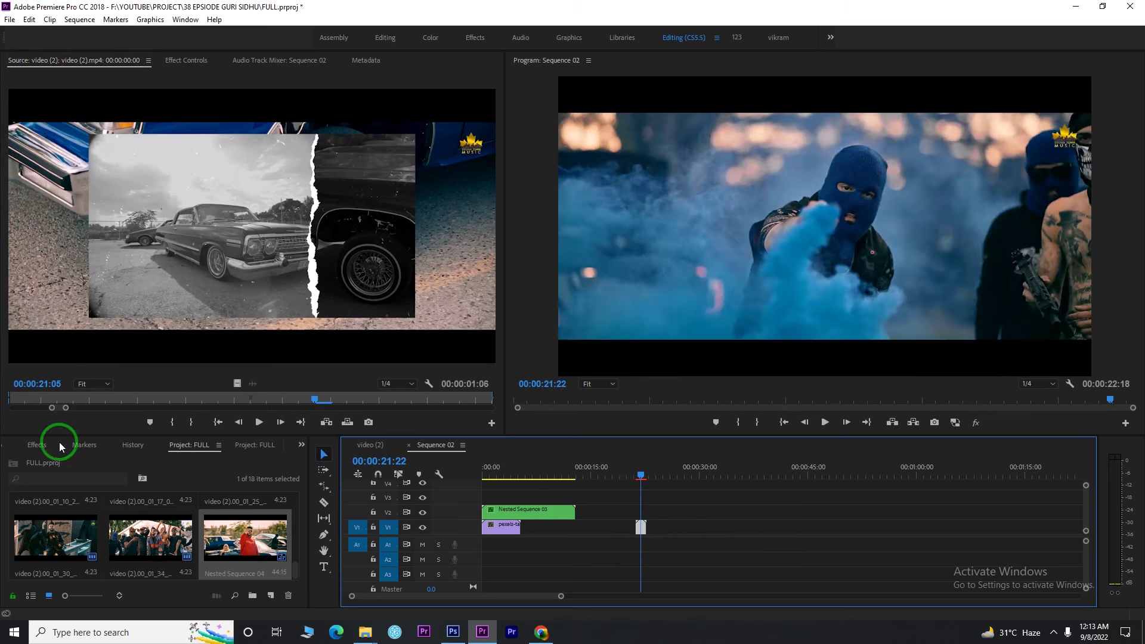
{"action": "left_click_drag", "start_coordinate": [62, 546], "coordinate": [641, 528]}
Replay the torn-paper transition from 00:00:21:06 several times, then return to video (2).
{"action": "left_click", "coordinate": [637, 468]}
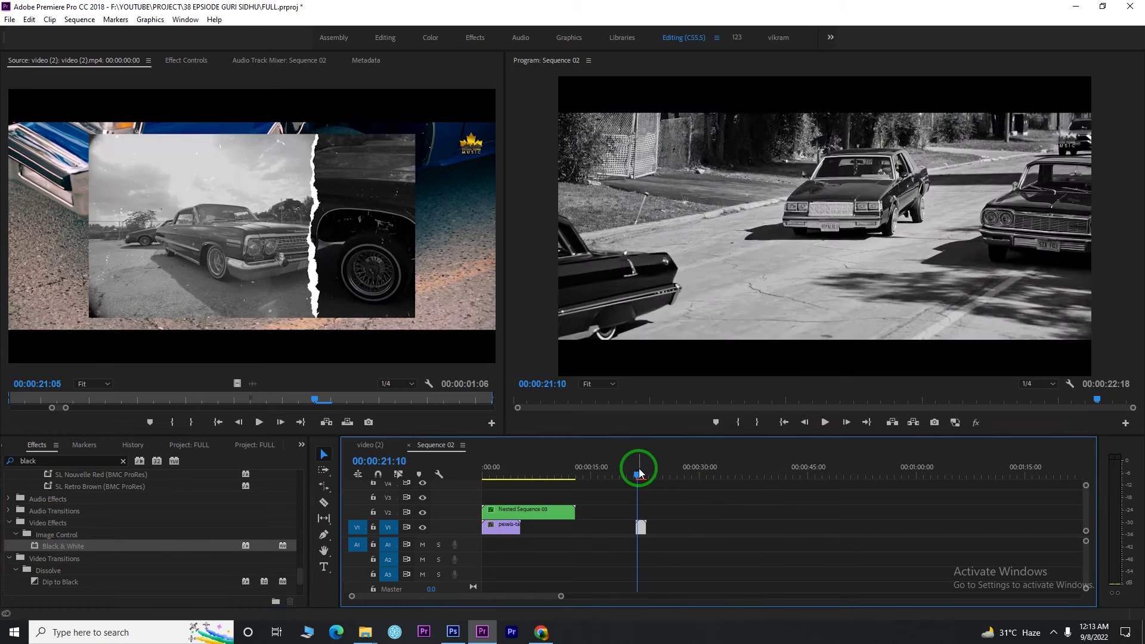
{"action": "left_click", "coordinate": [637, 468]}
{"action": "key", "text": "space"}
{"action": "left_click", "coordinate": [637, 467]}
{"action": "key", "text": "space"}
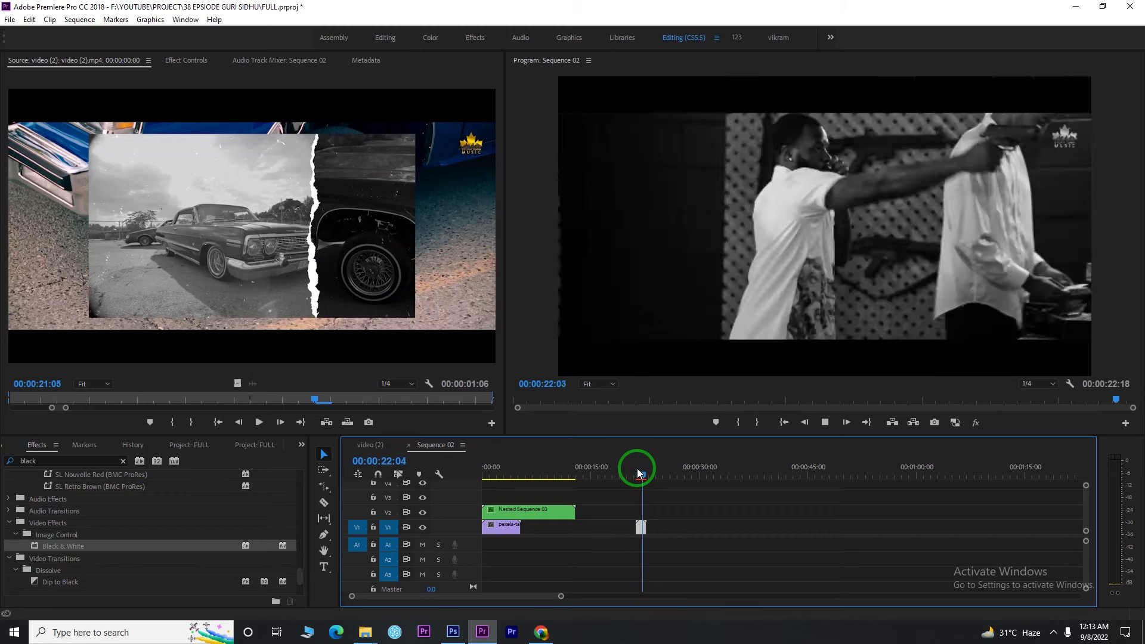
{"action": "left_click", "coordinate": [637, 468]}
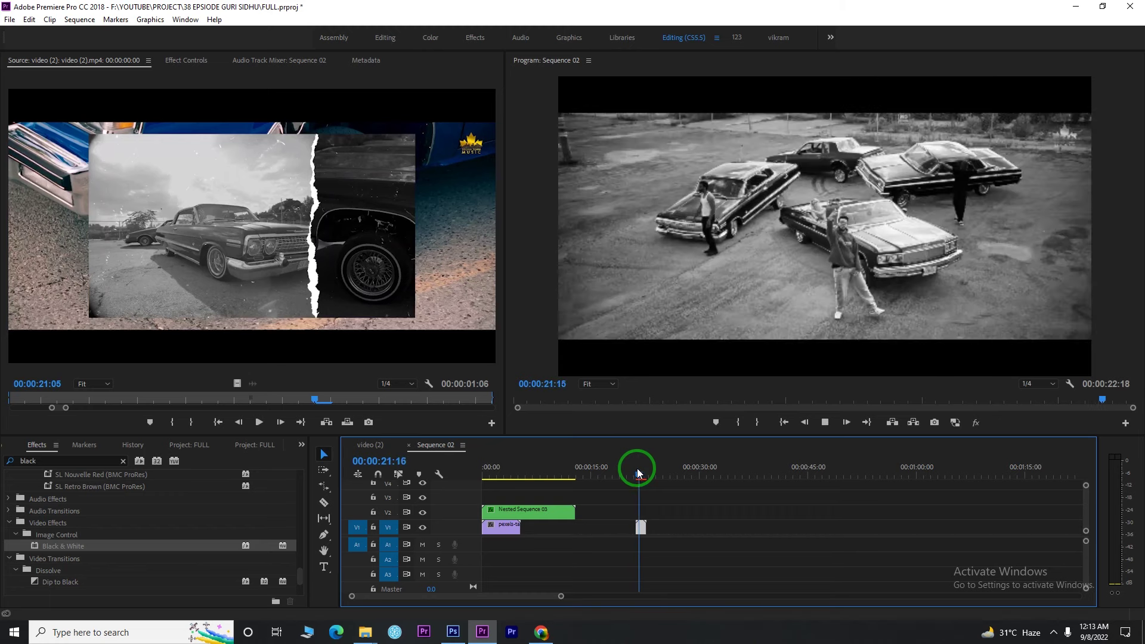
{"action": "key", "text": "space"}
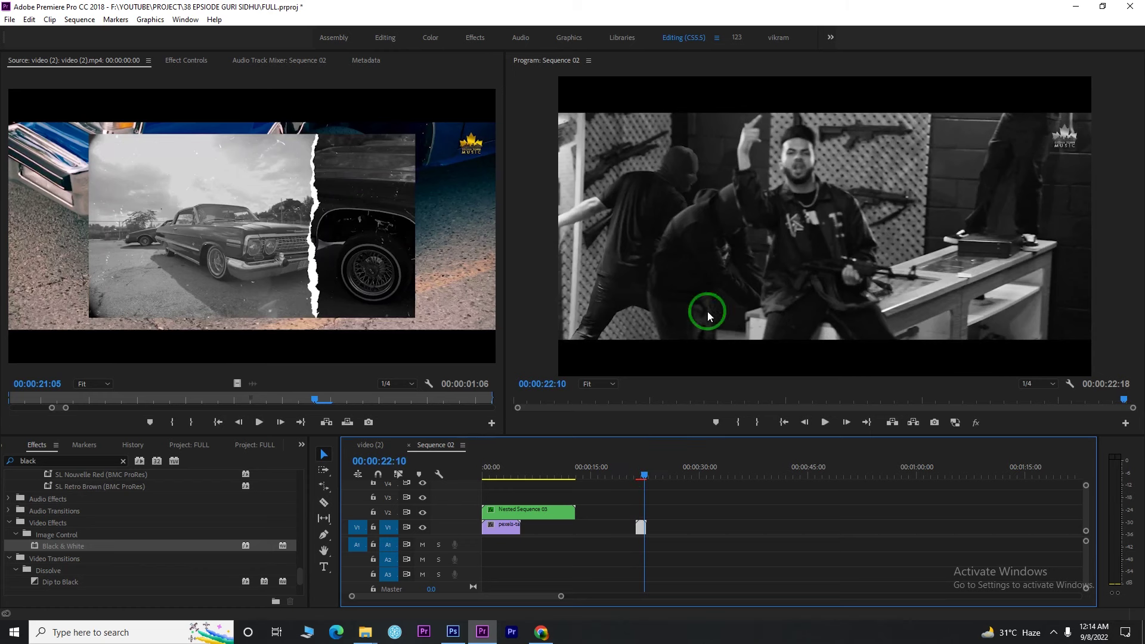
{"action": "left_click", "coordinate": [379, 449]}
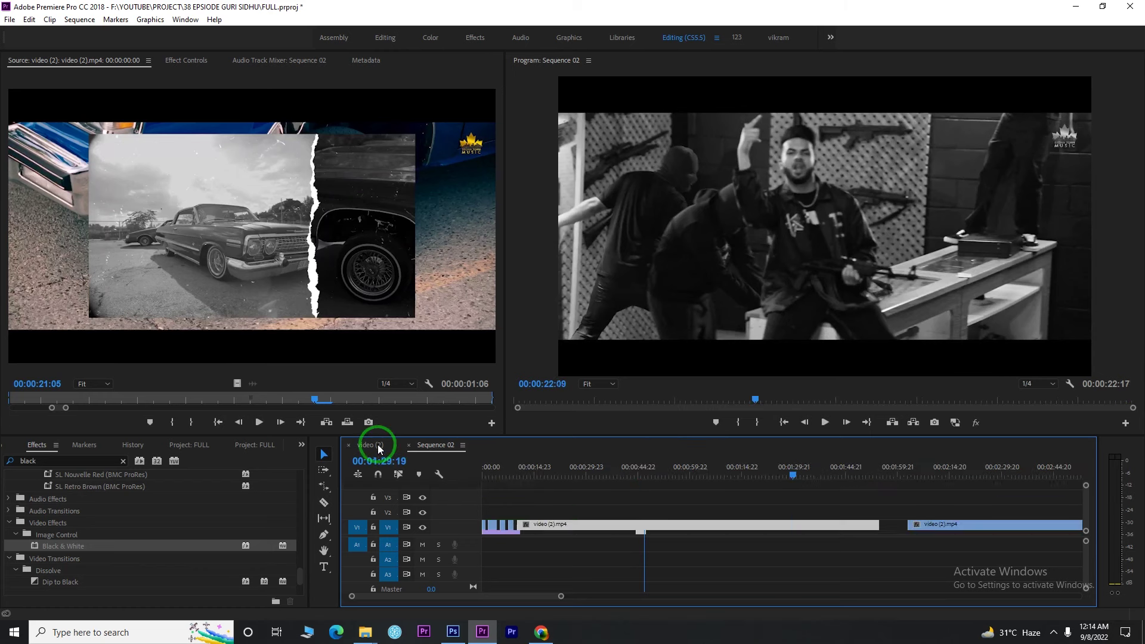
{"action": "left_click", "coordinate": [699, 468]}
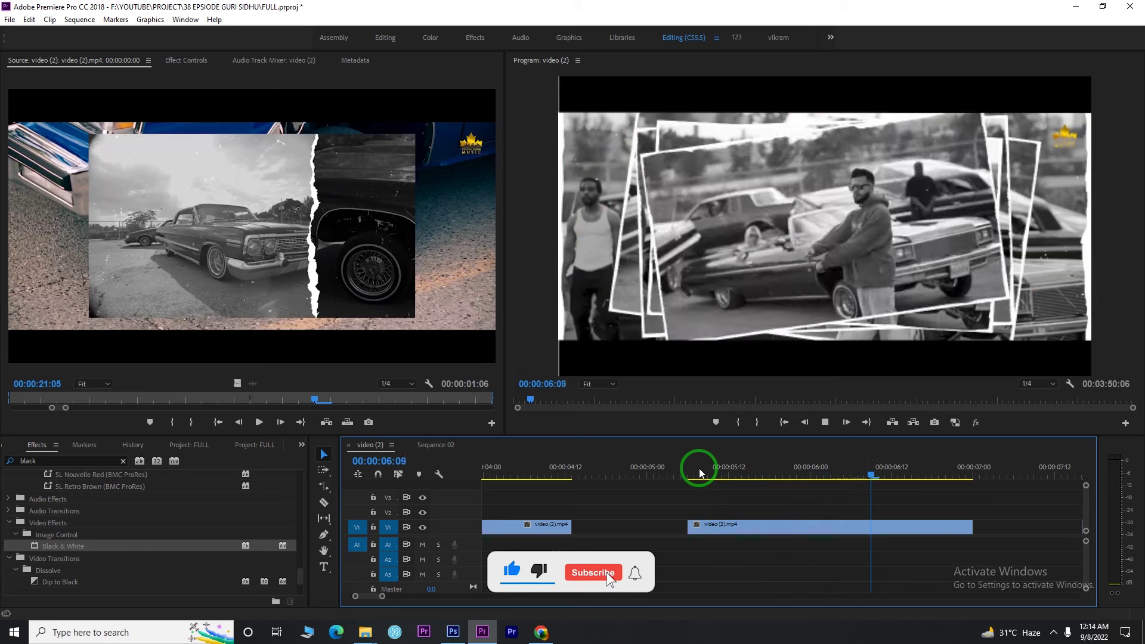
{"action": "left_click_drag", "start_coordinate": [699, 468], "coordinate": [706, 469]}
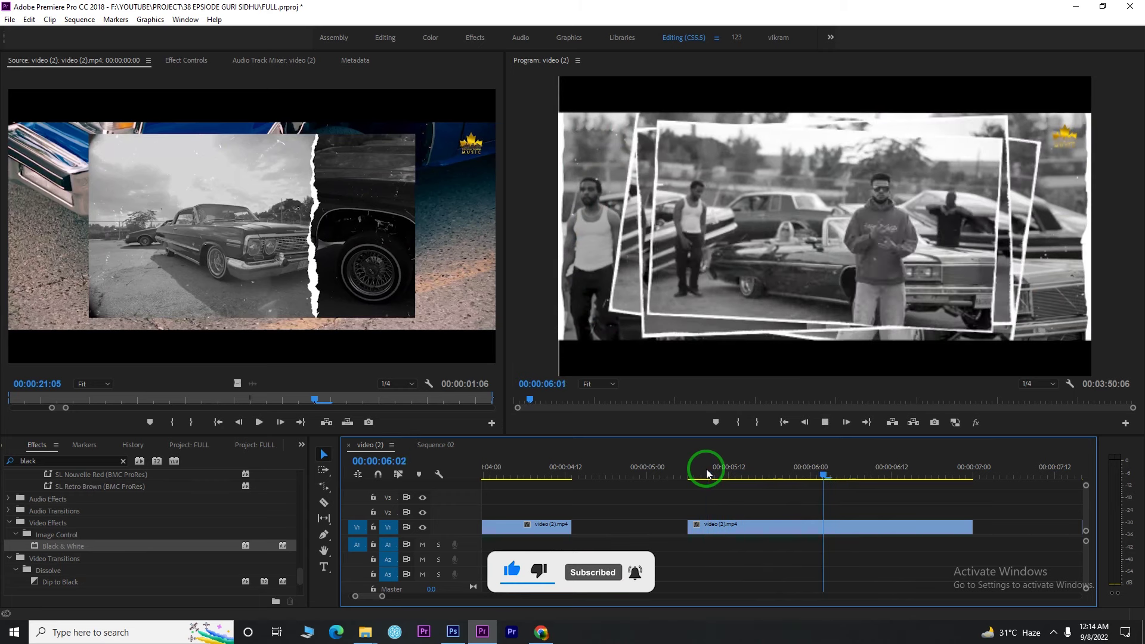
{"action": "key", "text": "space"}
{"action": "key", "text": "space"}
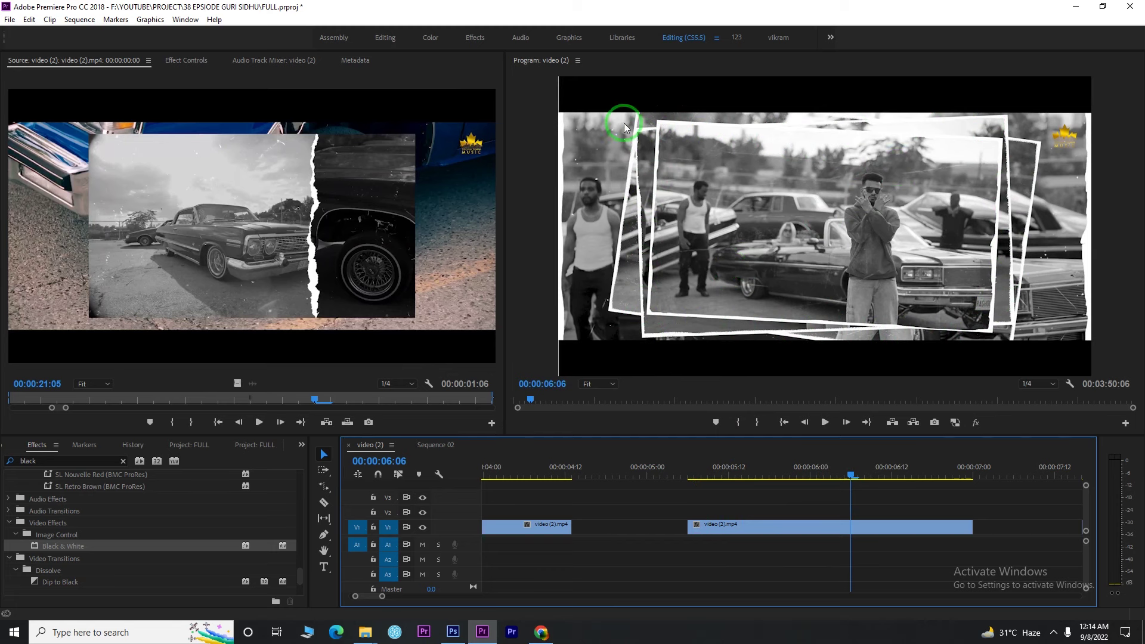
{"action": "left_click", "coordinate": [715, 465]}
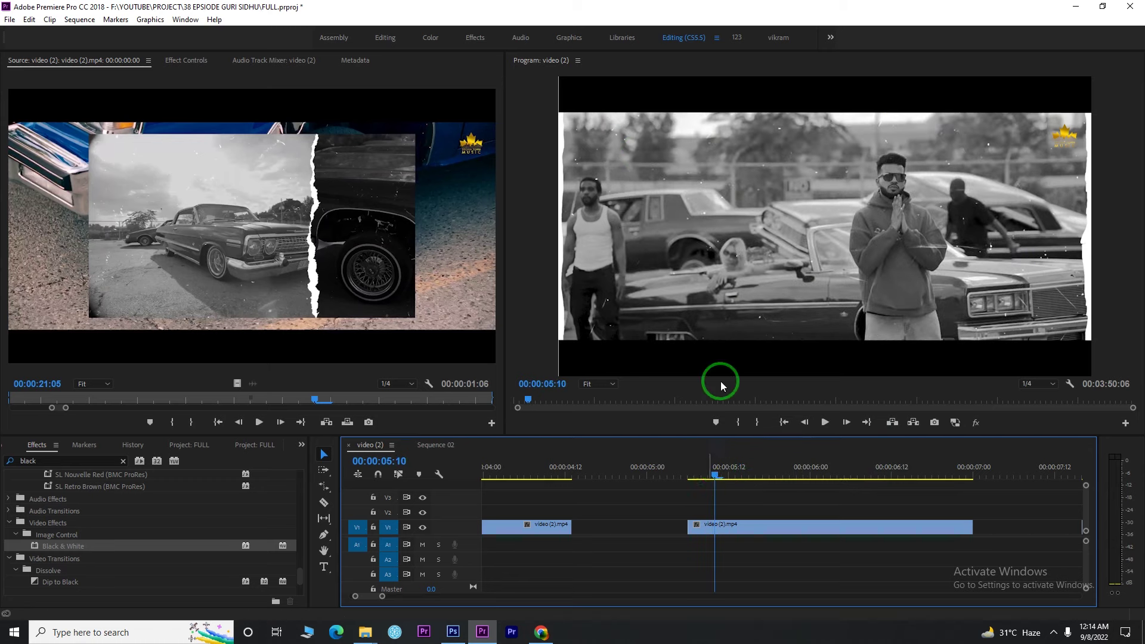
{"action": "left_click", "coordinate": [729, 475]}
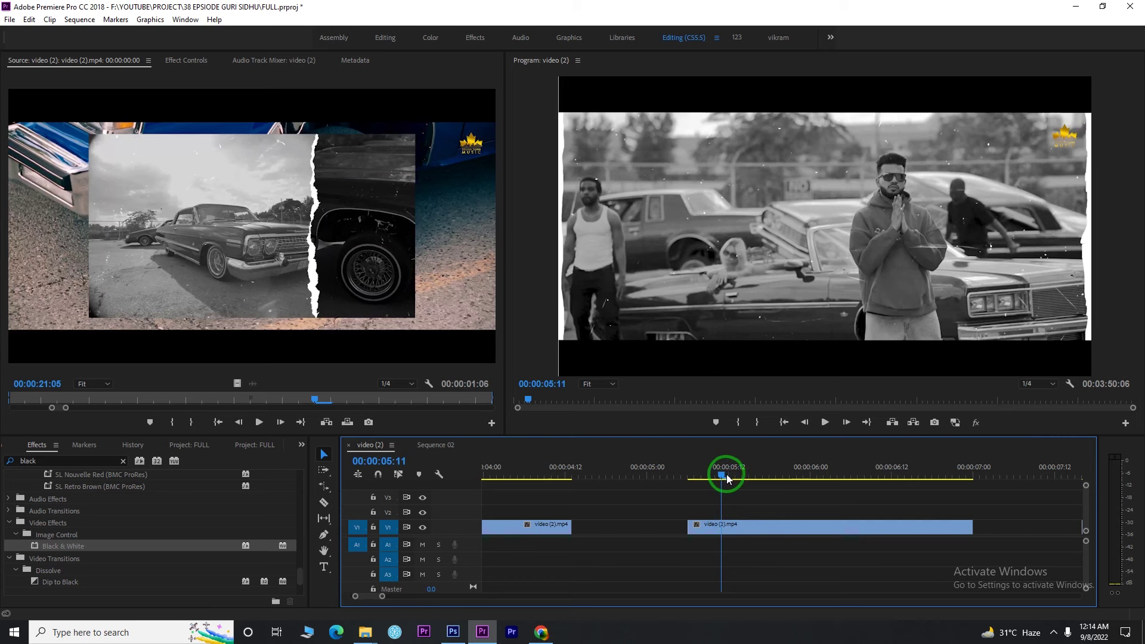
{"action": "left_click_drag", "start_coordinate": [732, 474], "coordinate": [926, 484]}
{"action": "left_click", "coordinate": [758, 161]}
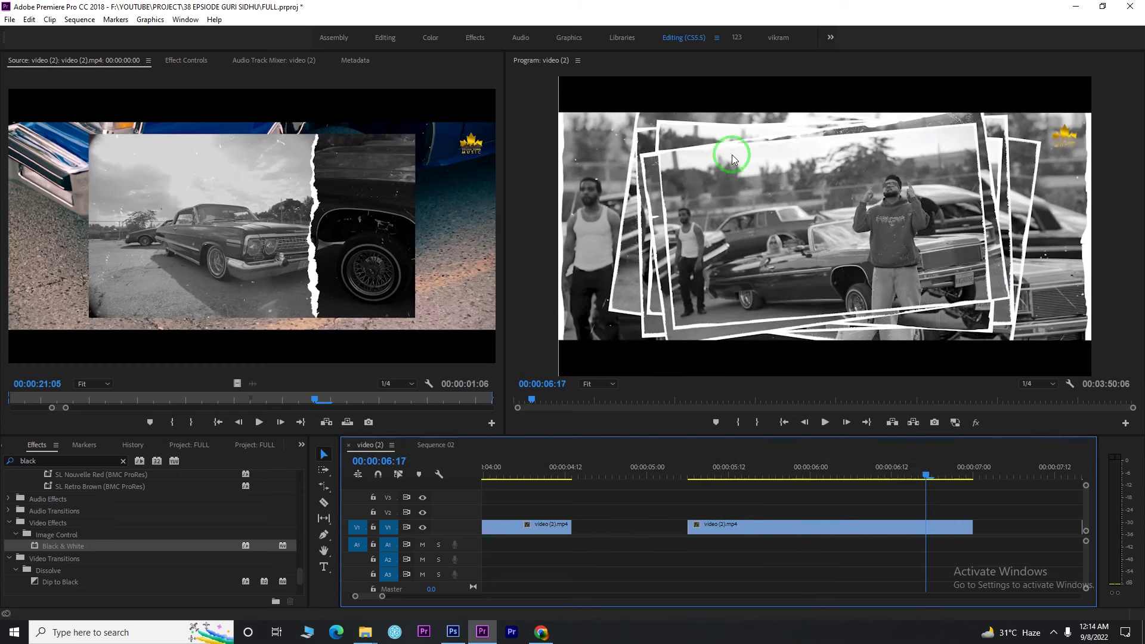
{"action": "left_click_drag", "start_coordinate": [911, 461], "coordinate": [950, 476]}
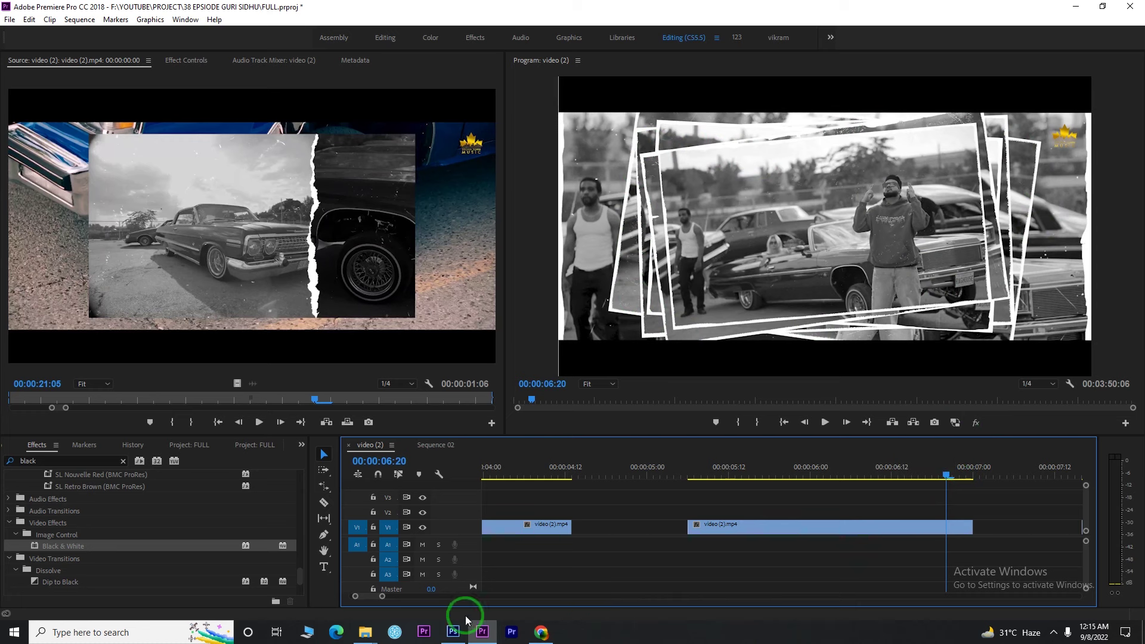
{"action": "left_click_drag", "start_coordinate": [383, 596], "coordinate": [447, 597]}
Scrub video (2) to the 8mm film-frame example, play it, then go to Chrome's 8mm search.
{"action": "left_click", "coordinate": [678, 470]}
{"action": "left_click_drag", "start_coordinate": [677, 470], "coordinate": [669, 472]}
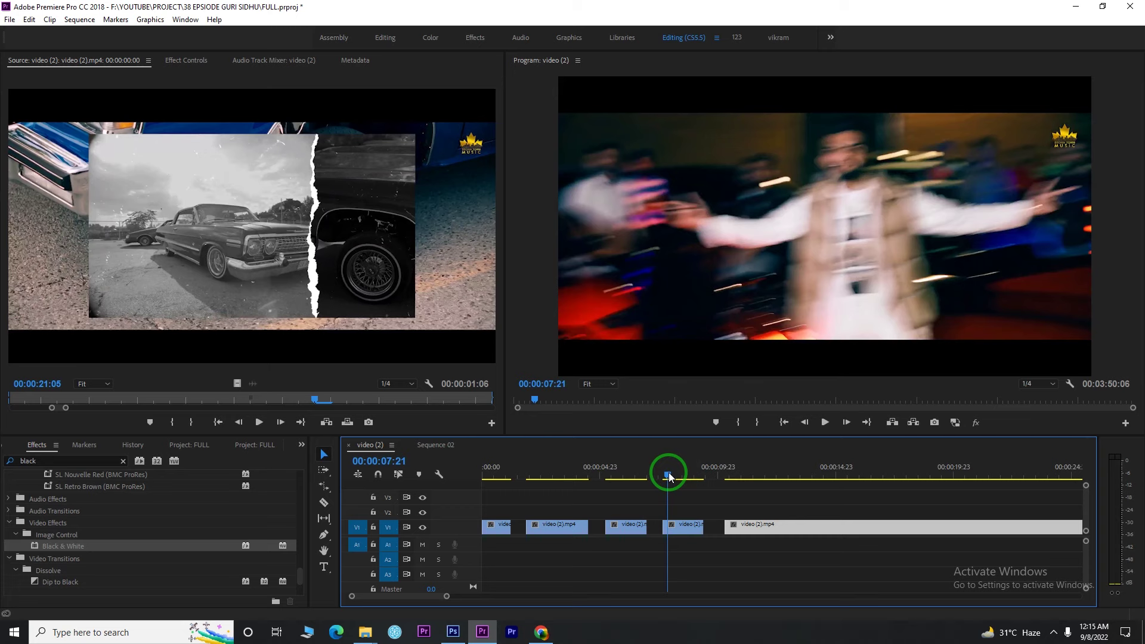
{"action": "left_click_drag", "start_coordinate": [668, 472], "coordinate": [672, 473]}
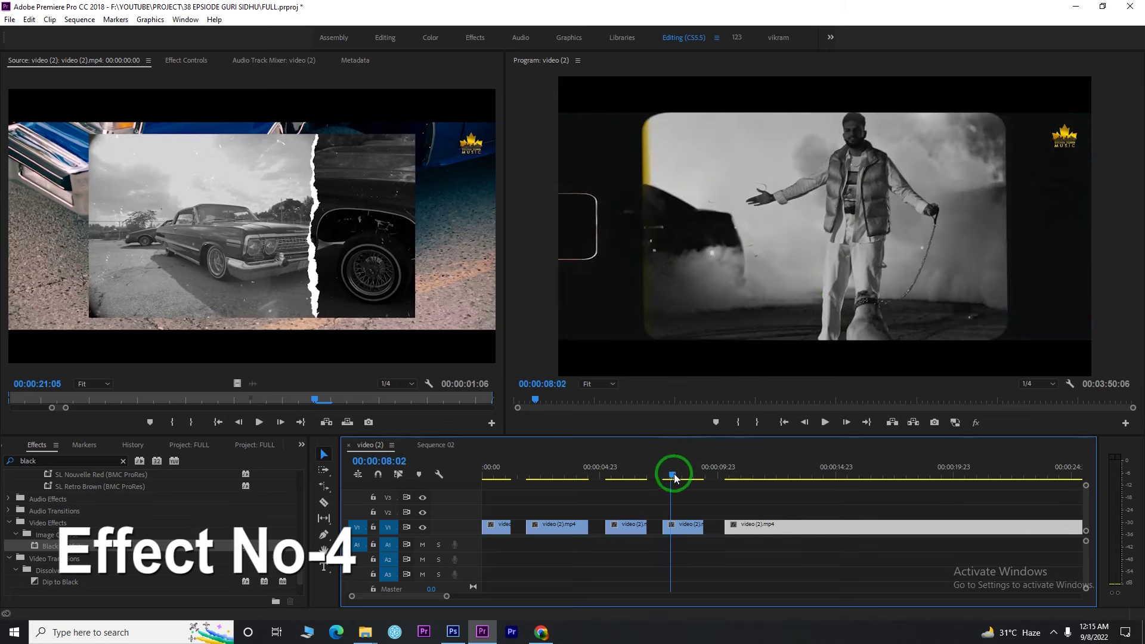
{"action": "key", "text": "space"}
{"action": "key", "text": "space"}
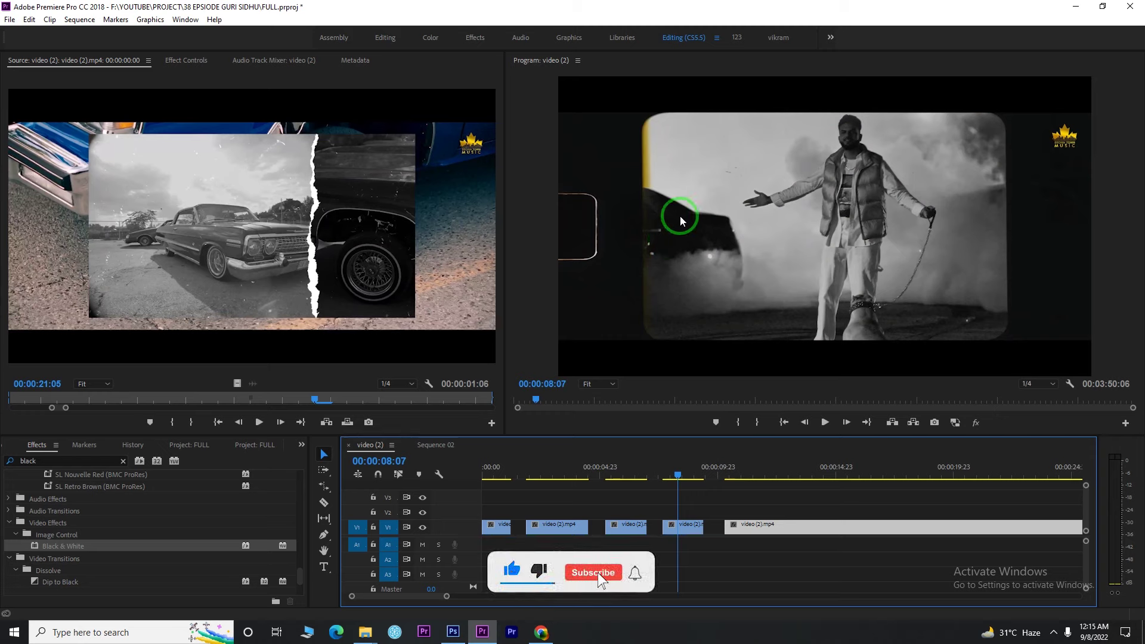
{"action": "left_click", "coordinate": [541, 632]}
{"action": "left_click", "coordinate": [126, 59]}
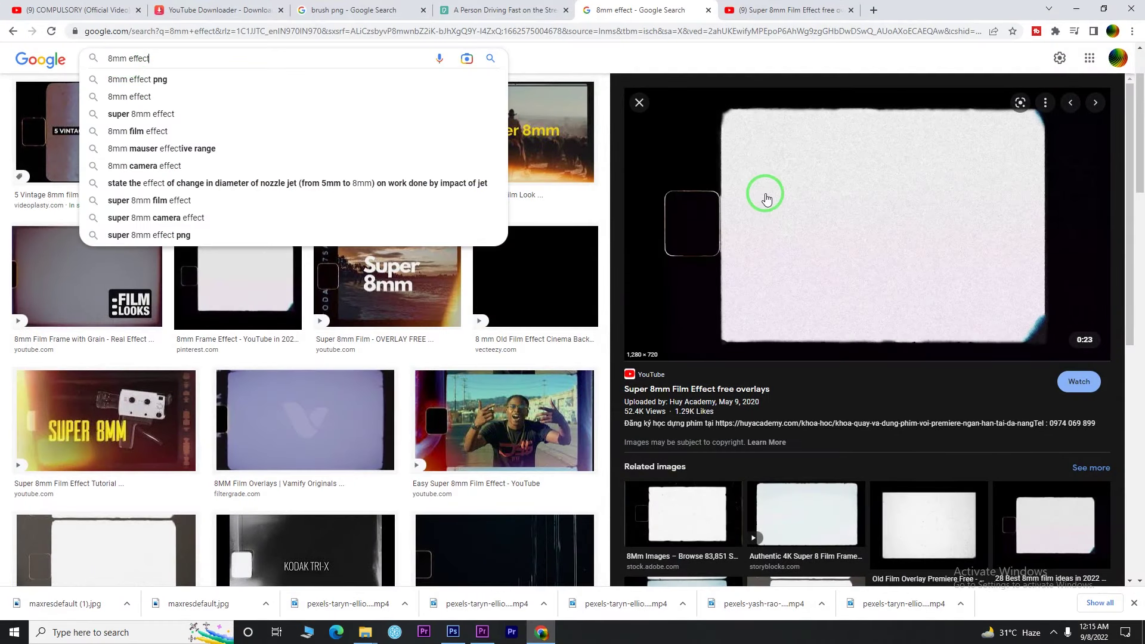
Download the 8mm frame image and show maxresdefault (1).jpg in its Downloads folder.
{"action": "right_click", "coordinate": [884, 206]}
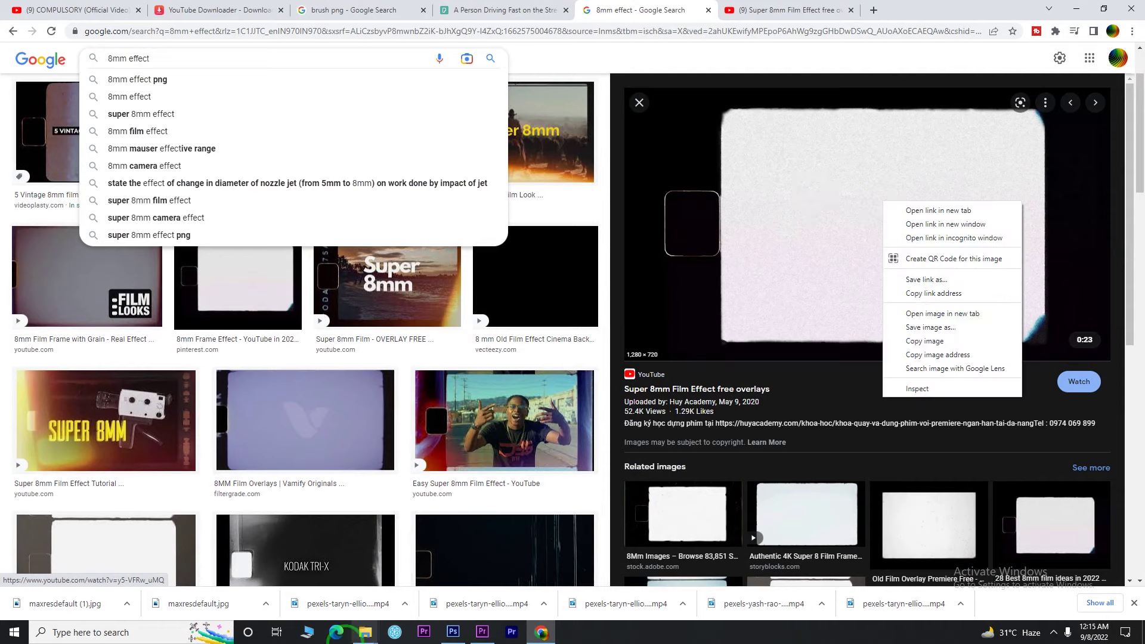
{"action": "left_click", "coordinate": [365, 633]}
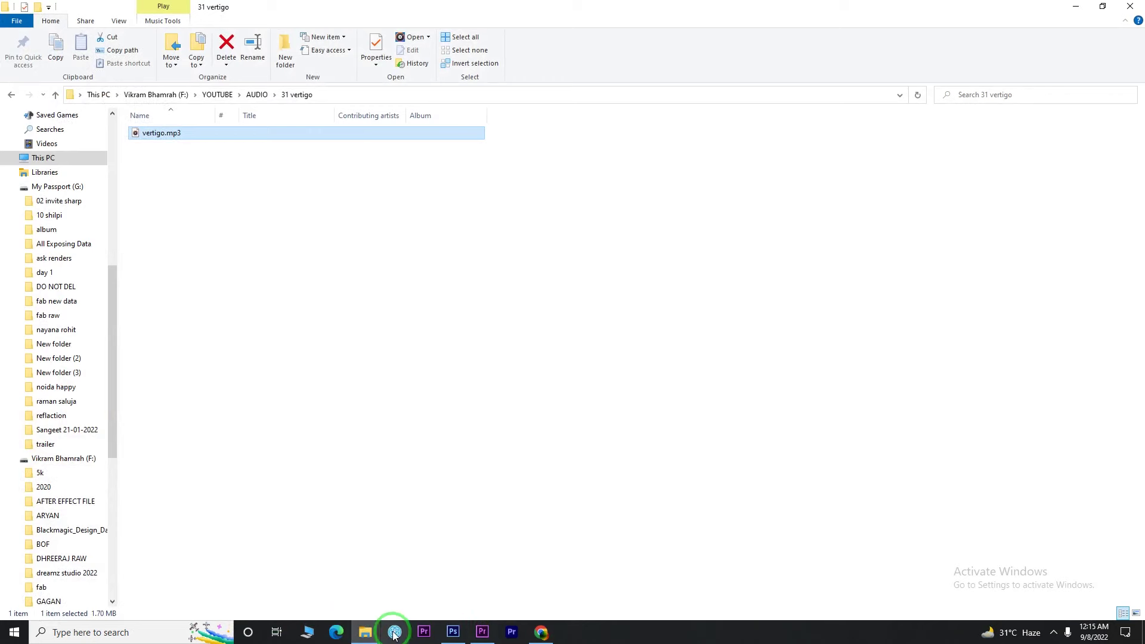
{"action": "left_click", "coordinate": [541, 633]}
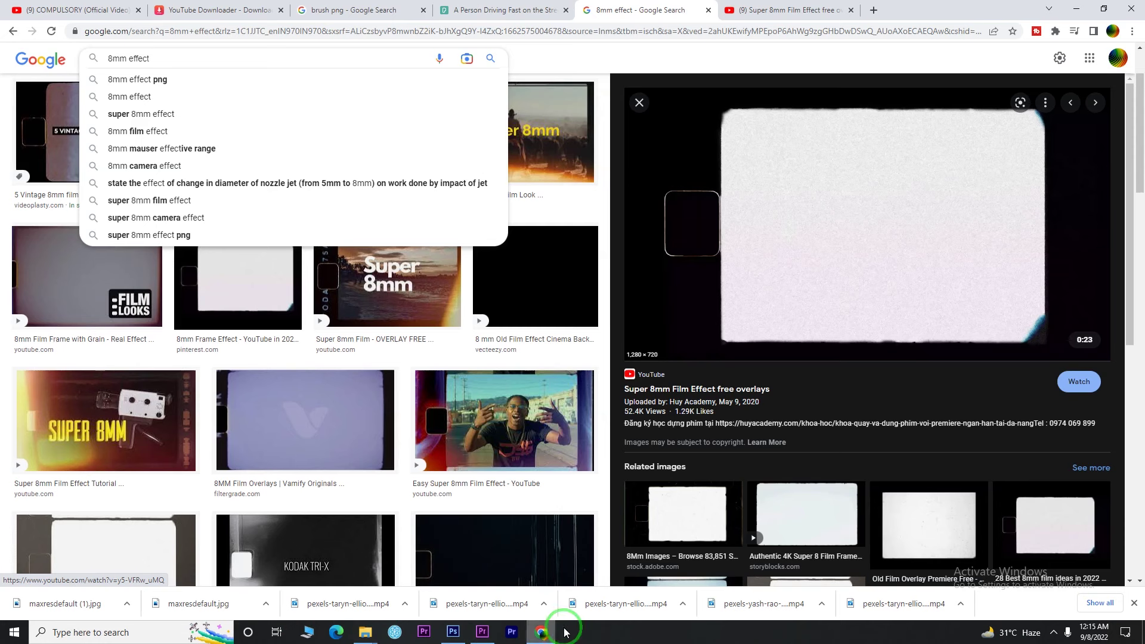
{"action": "left_click", "coordinate": [127, 603]}
{"action": "left_click", "coordinate": [160, 567]}
Place maxresdefault (1).jpg on V2 above the clips and scale it to frame size.
{"action": "left_click_drag", "start_coordinate": [206, 161], "coordinate": [707, 511]}
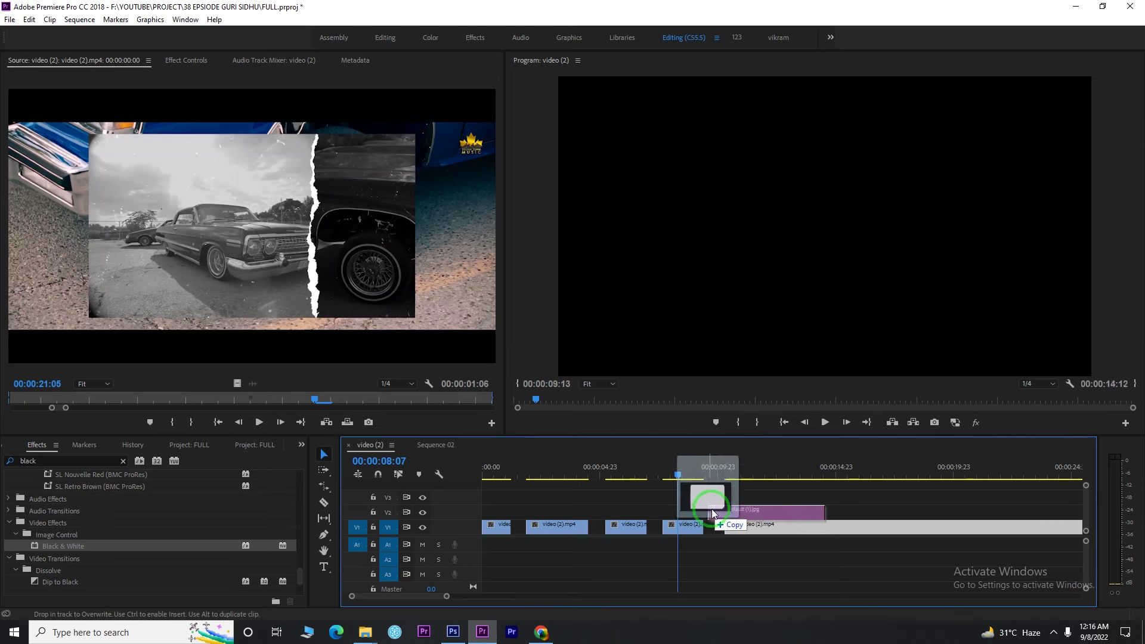
{"action": "left_click_drag", "start_coordinate": [707, 511], "coordinate": [859, 512]}
{"action": "left_click", "coordinate": [880, 467]}
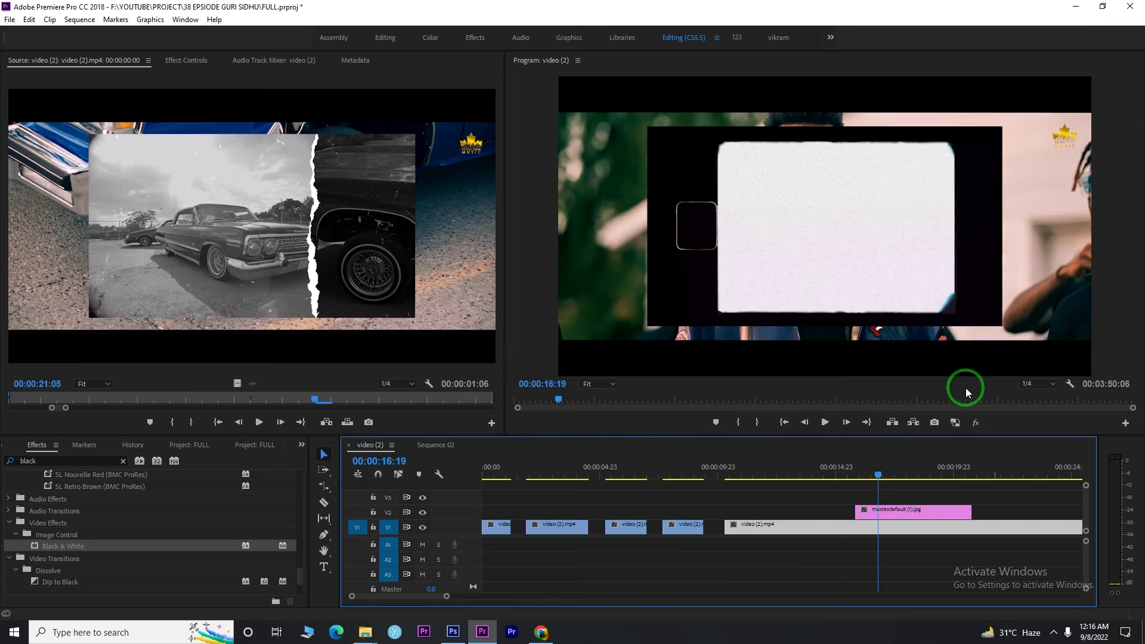
{"action": "right_click", "coordinate": [901, 512]}
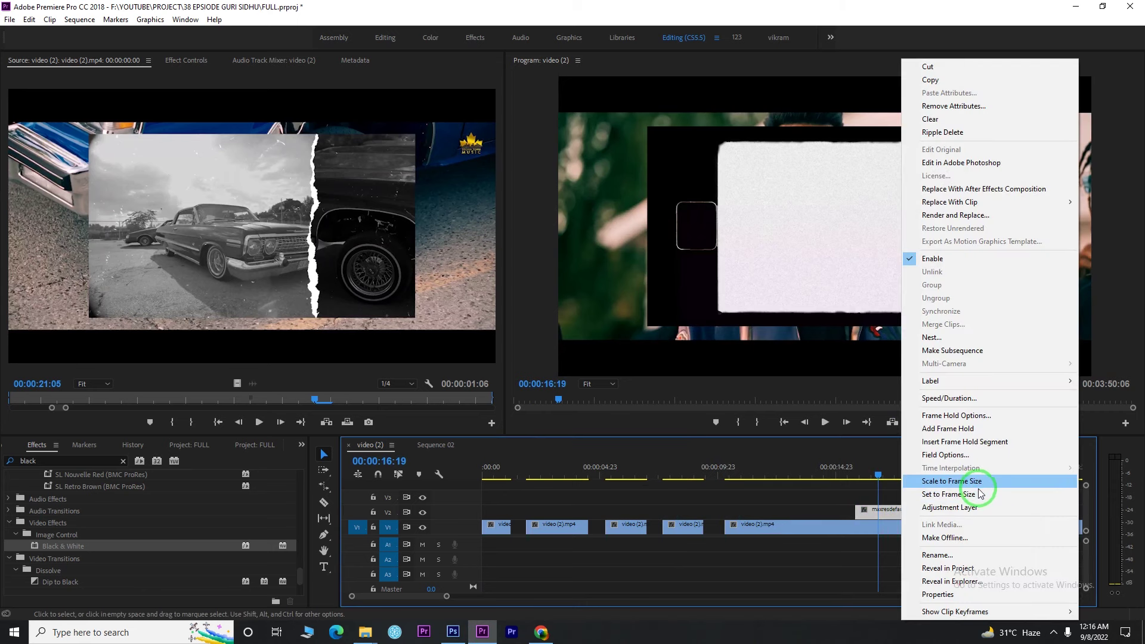
{"action": "left_click", "coordinate": [978, 483]}
Set the frame image's Opacity blend mode to Darken so the video shows through.
{"action": "left_click", "coordinate": [58, 246]}
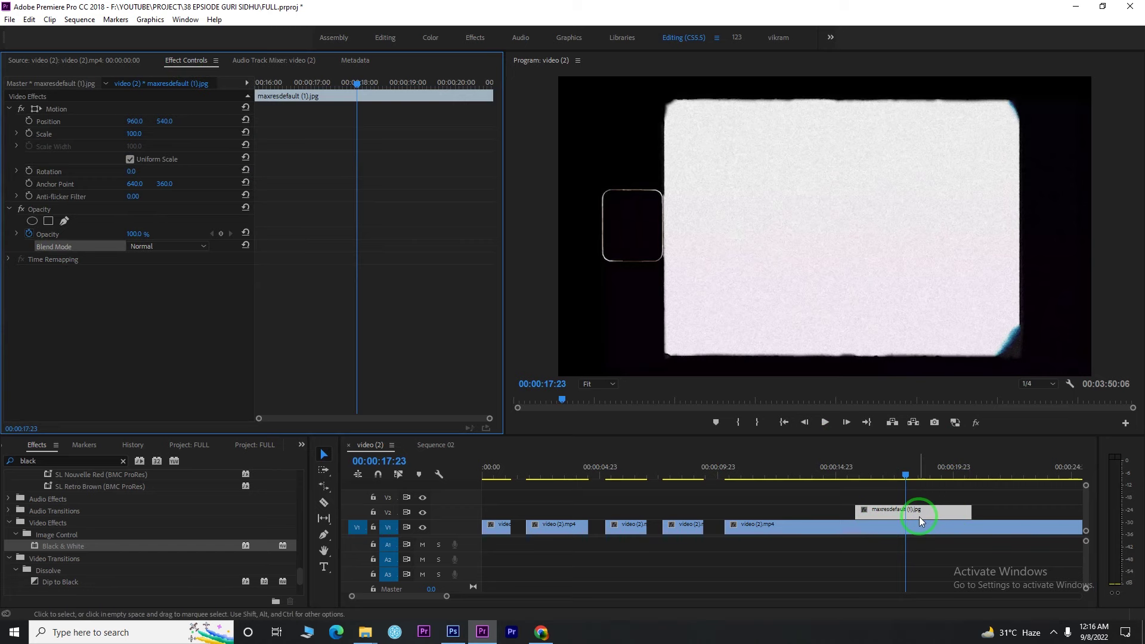
{"action": "left_click", "coordinate": [918, 513]}
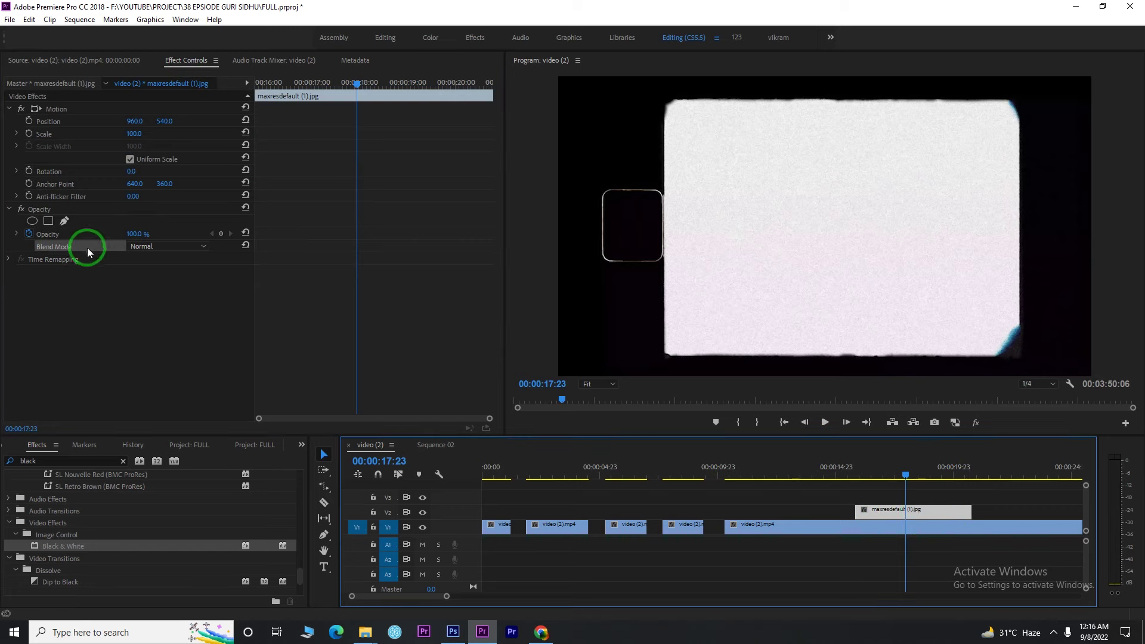
{"action": "left_click", "coordinate": [64, 249]}
{"action": "left_click", "coordinate": [195, 249]}
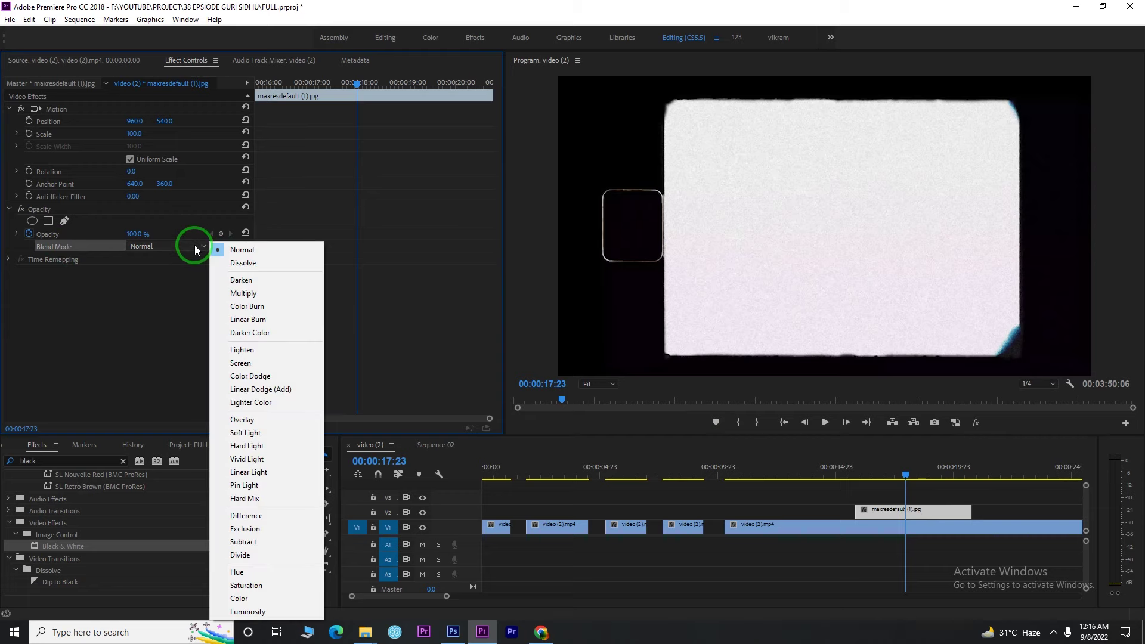
{"action": "left_click", "coordinate": [257, 281]}
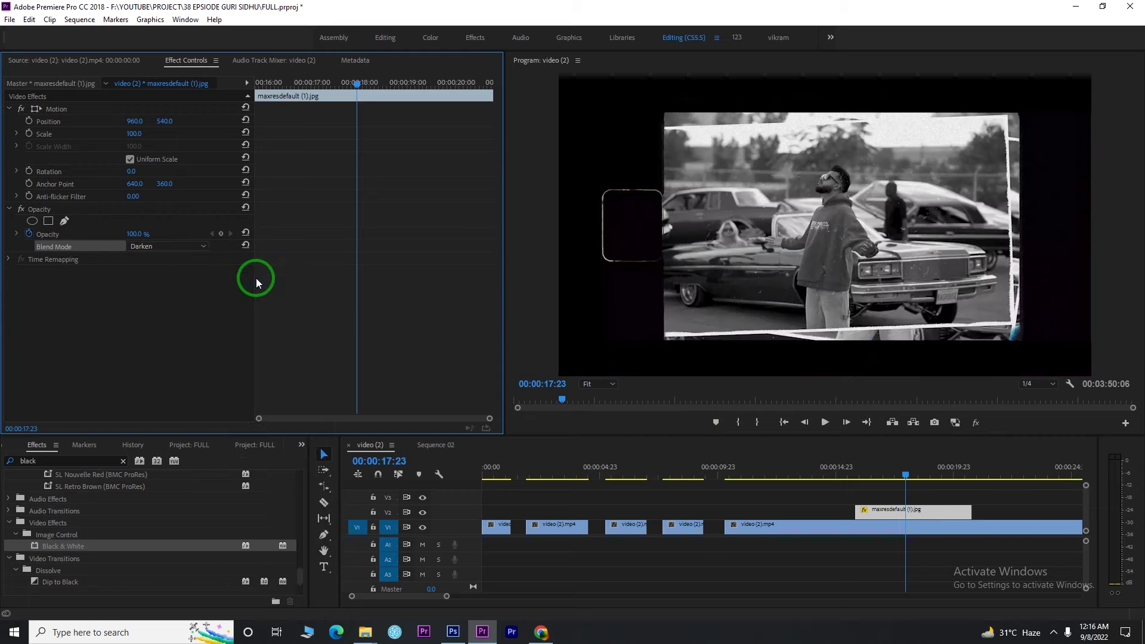